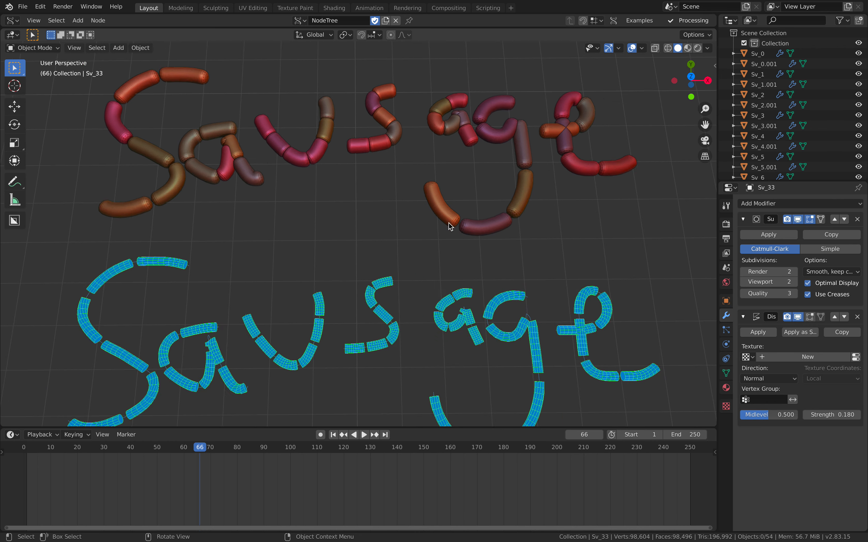
# Start a new General file and delete all the default objects from the scene
pyautogui.scroll(-2, 476, 214)
pyautogui.click(40, 7)
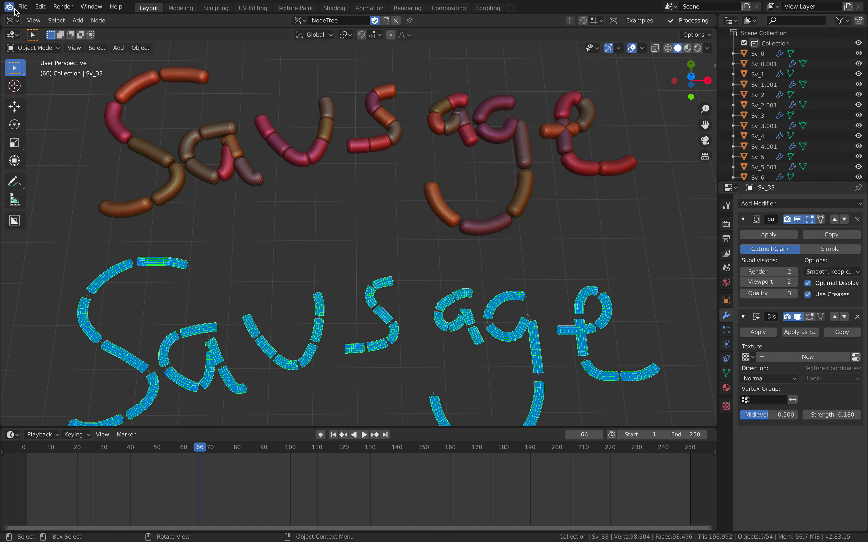
pyautogui.click(23, 8)
pyautogui.moveTo(40, 18)
pyautogui.press('Return')
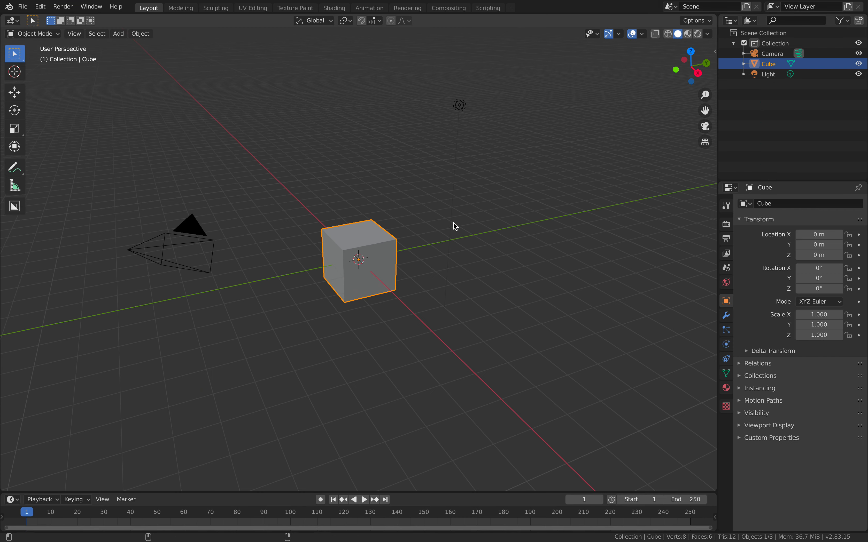
pyautogui.press('a')
pyautogui.press('Delete')
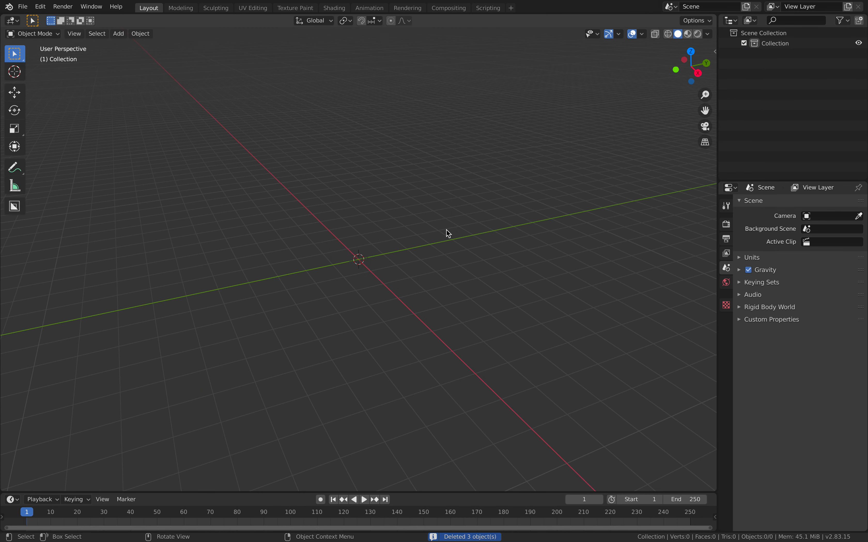
# Add a blank Grease Pencil object to the empty scene
pyautogui.hotkey('shift', 'a')
pyautogui.moveTo(447, 232)
pyautogui.moveTo(461, 293)
pyautogui.click(519, 293)
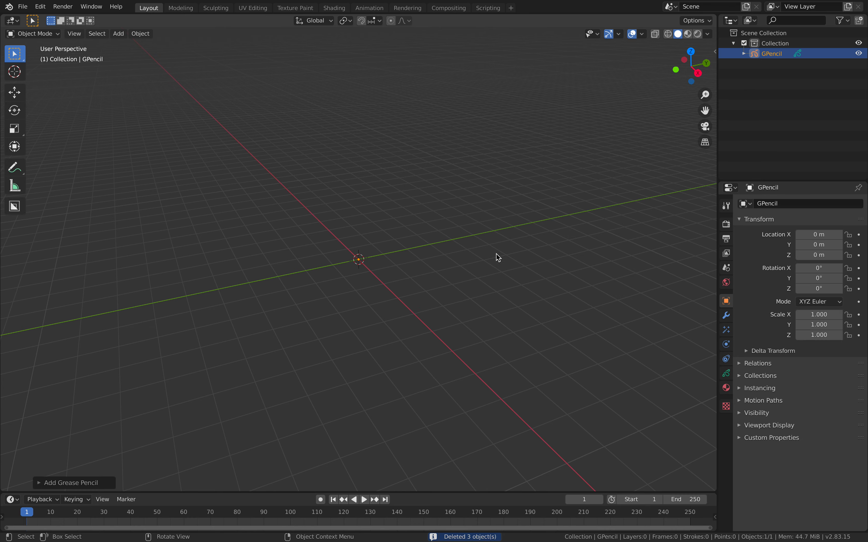
# Draw two long wavy grease pencil strokes in top view, one above and one below the X axis, and return to Object Mode
pyautogui.click(691, 51)
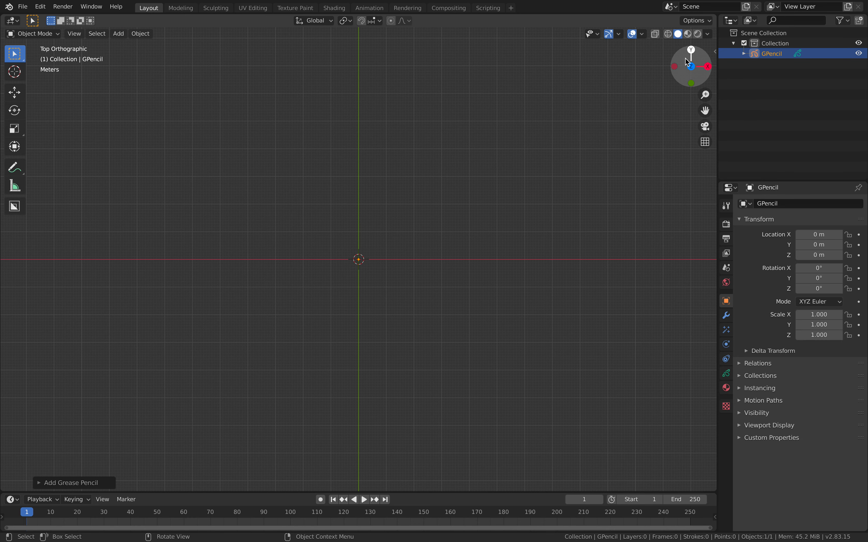
pyautogui.click(35, 39)
pyautogui.click(40, 76)
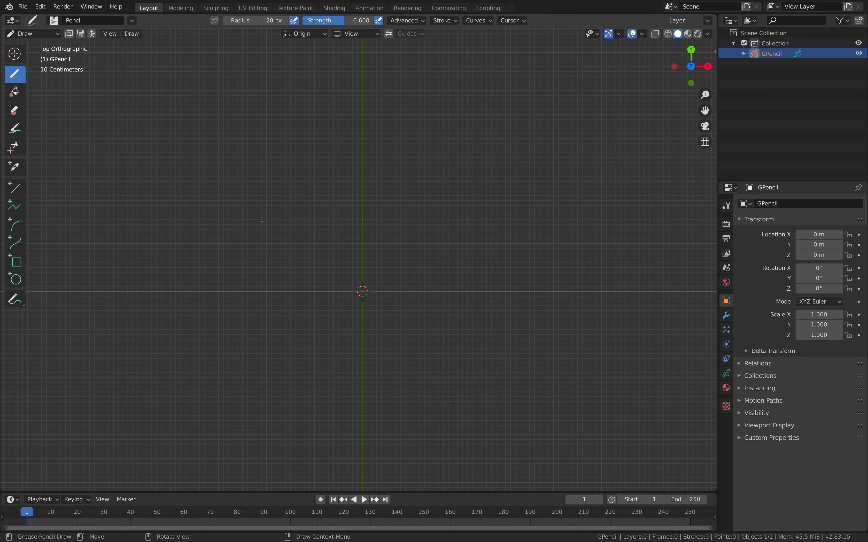
pyautogui.moveTo(214, 251); pyautogui.dragTo(243, 234)
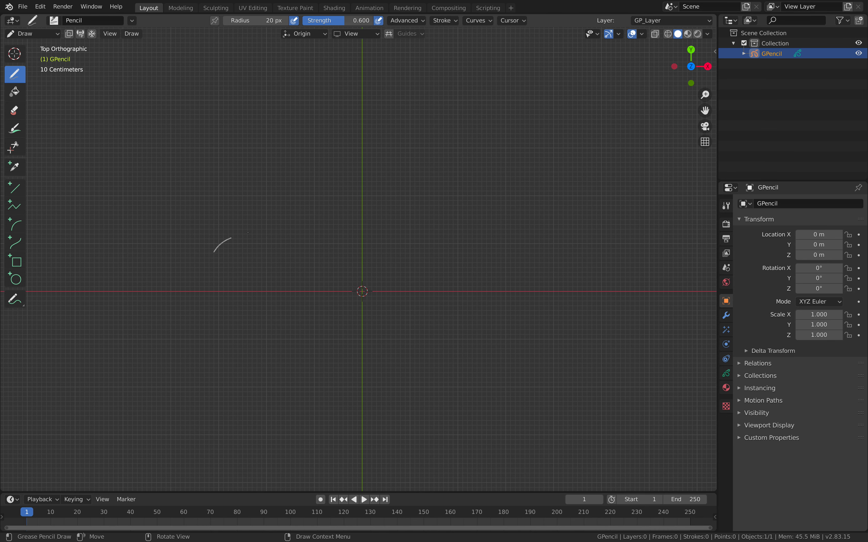
pyautogui.moveTo(484, 260); pyautogui.dragTo(484, 261)
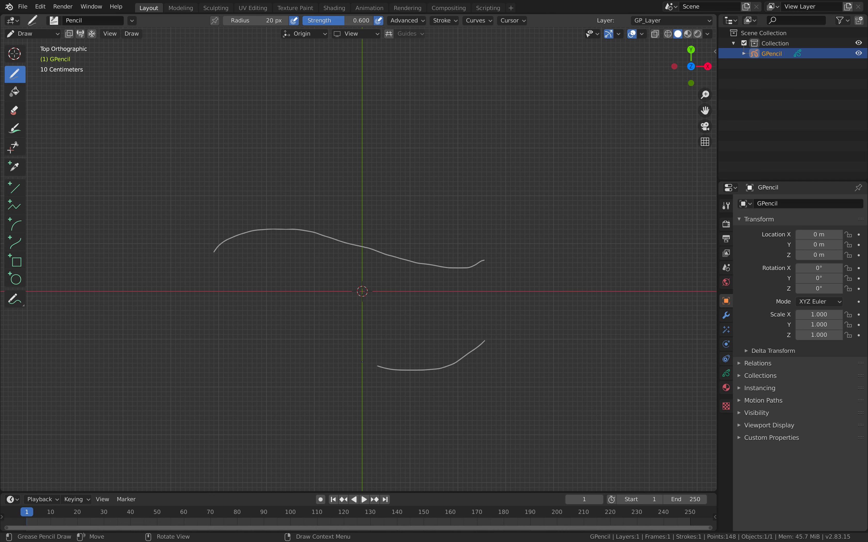
pyautogui.click(22, 36)
pyautogui.click(39, 43)
# Split the viewport into upper and lower areas and turn the upper one into a Sverchok Nodes editor with a new node tree
pyautogui.moveTo(430, 227); pyautogui.dragTo(401, 239, button='middle')
pyautogui.moveTo(714, 21); pyautogui.dragTo(682, 244)
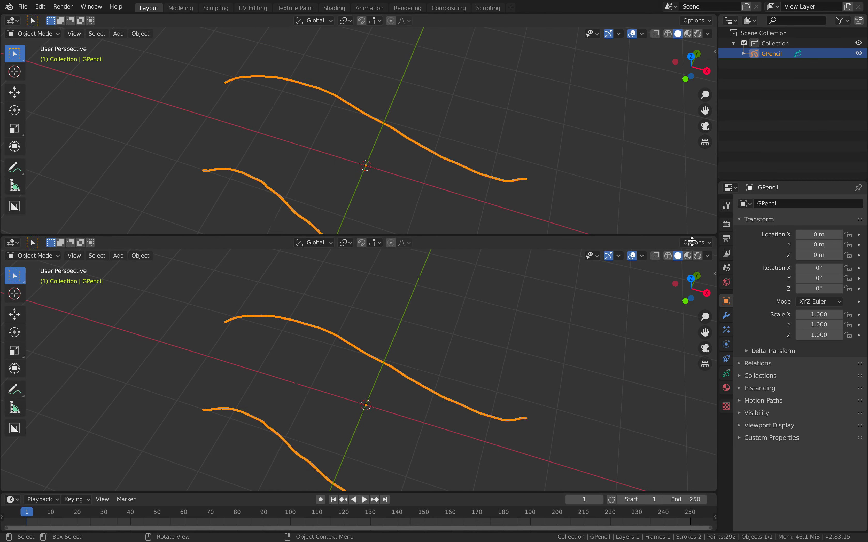
pyautogui.click(18, 22)
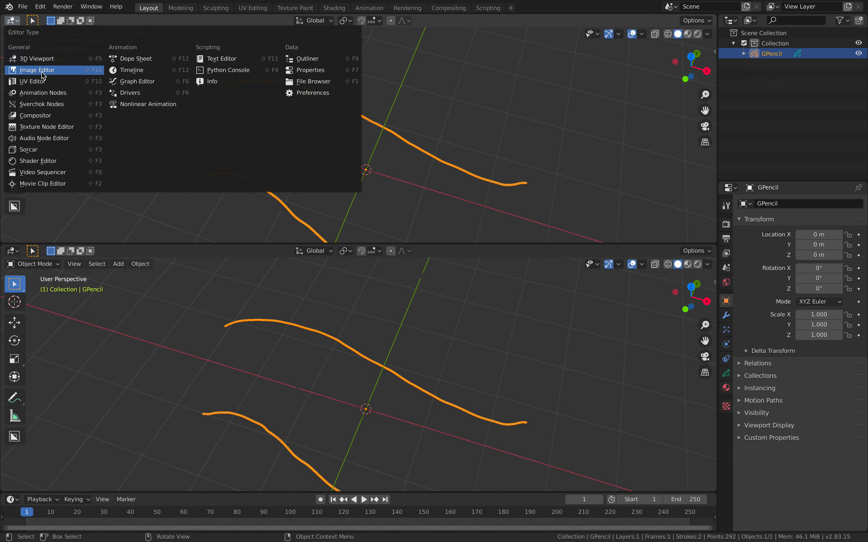
pyautogui.click(47, 104)
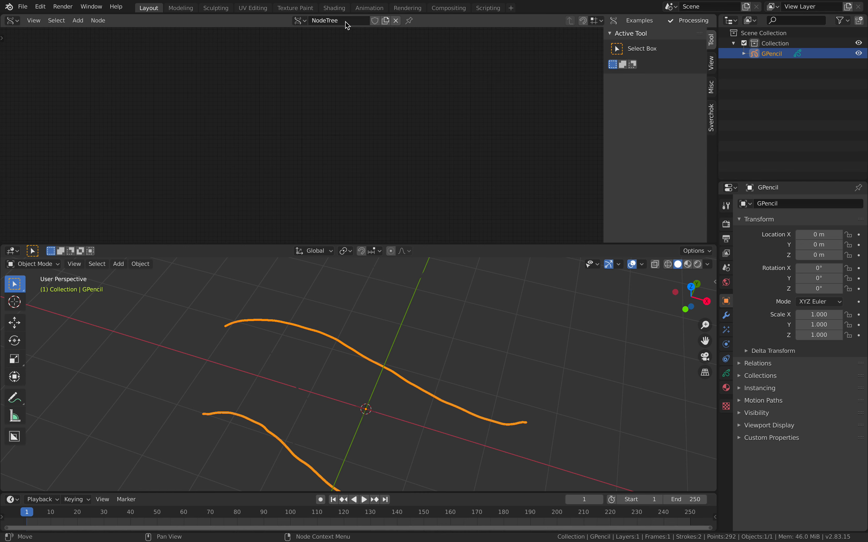
pyautogui.moveTo(602, 97); pyautogui.dragTo(702, 99)
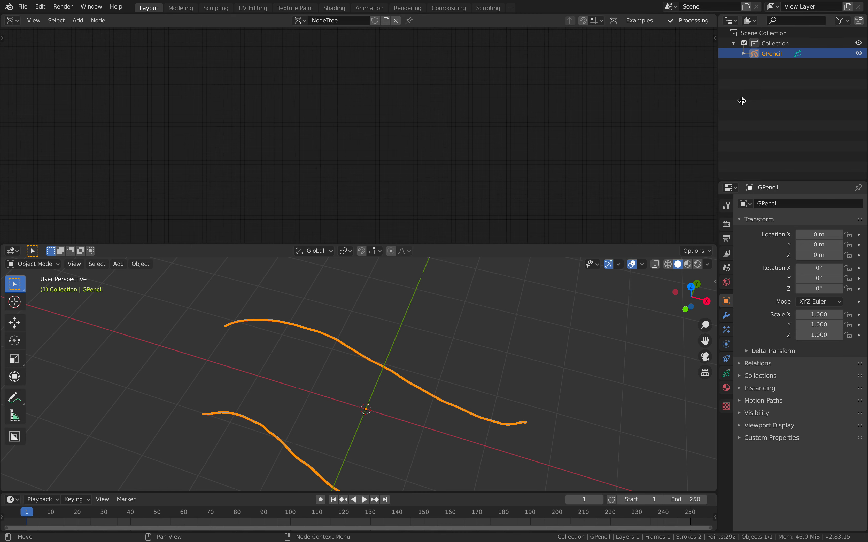
pyautogui.moveTo(297, 412)
pyautogui.mouseDown(button='middle')
pyautogui.moveTo(324, 345)
pyautogui.moveTo(471, 367)
pyautogui.mouseUp(button='middle')
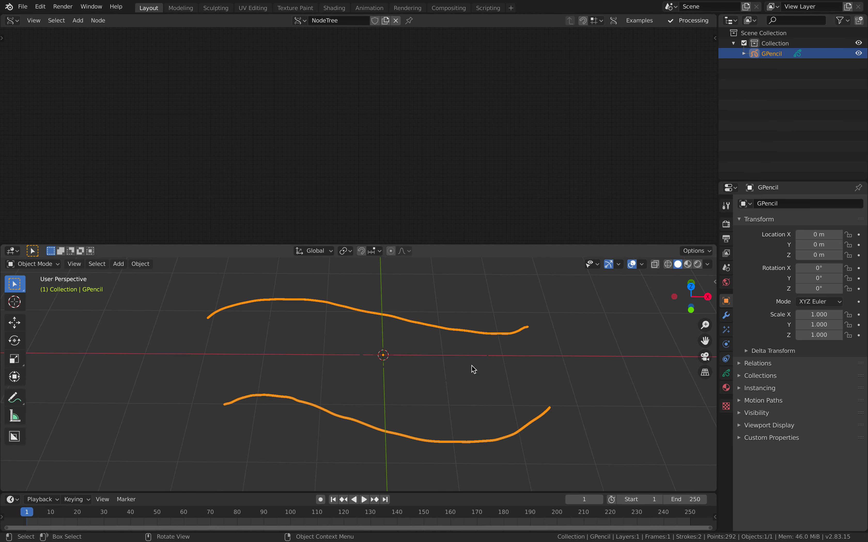
# Add the "gp + 2" grease pencil setup preset to the node tree
pyautogui.hotkey('shift', 'a')
pyautogui.click(131, 117)
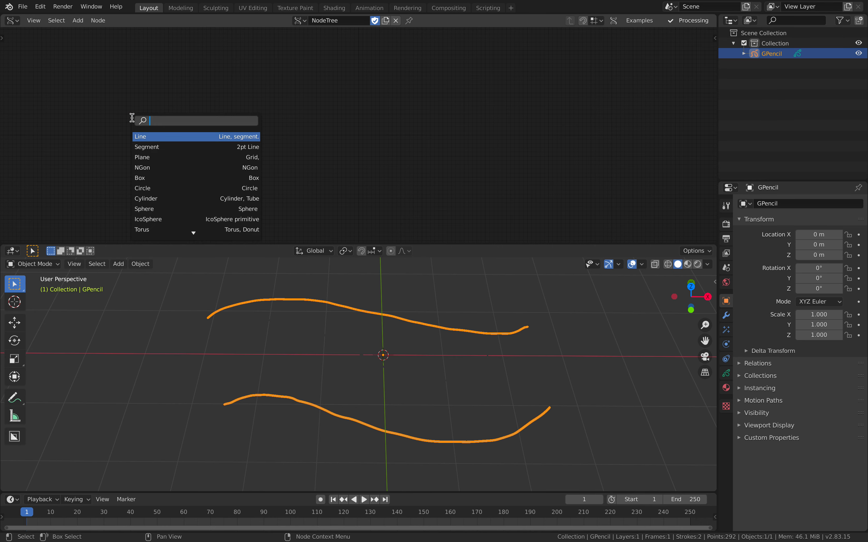
pyautogui.press('Escape')
pyautogui.hotkey('shift', 'a')
pyautogui.click(136, 128)
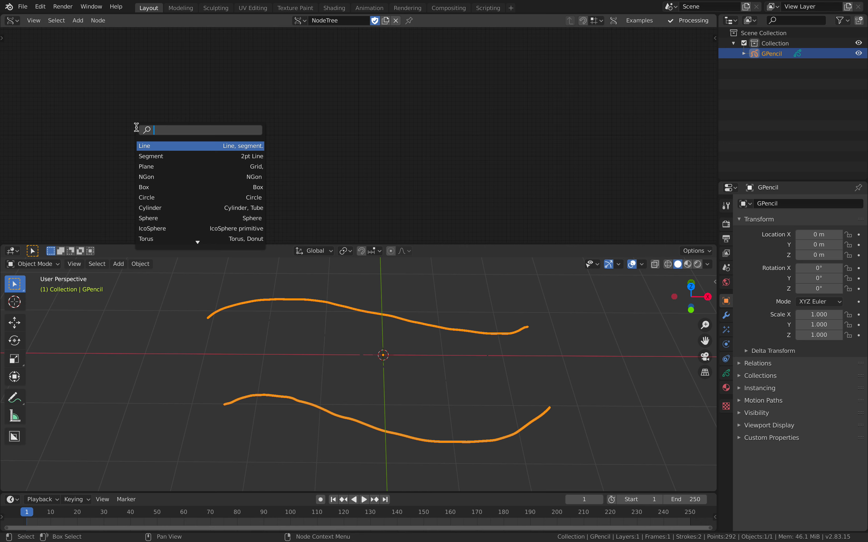
pyautogui.write('gp')
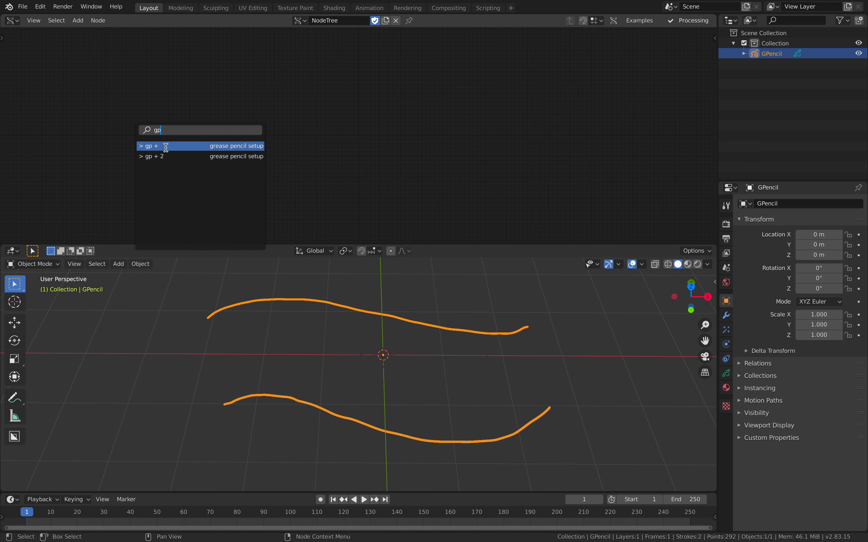
pyautogui.click(198, 155)
pyautogui.press('Home')
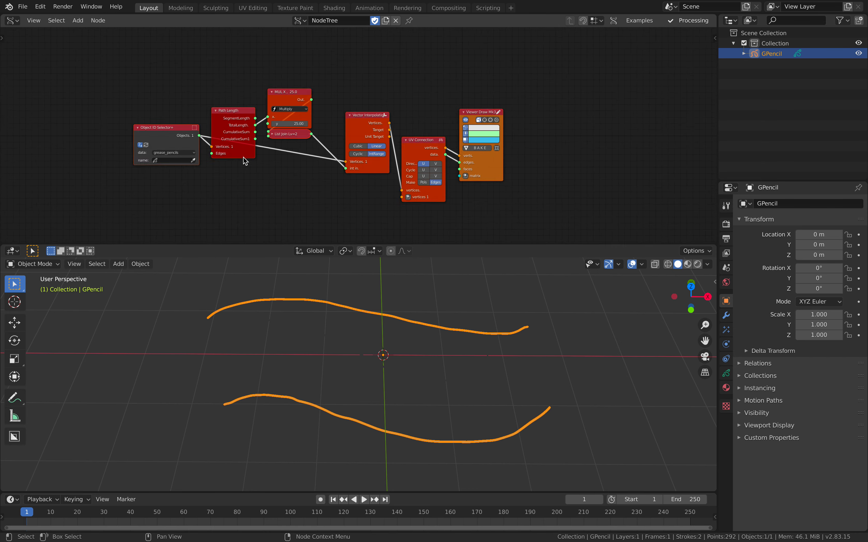
# Set the Object ID Selector+ node to read the GPencil object and its GP_Layer layer
pyautogui.click(174, 155)
pyautogui.click(172, 154)
pyautogui.click(174, 162)
pyautogui.click(186, 164)
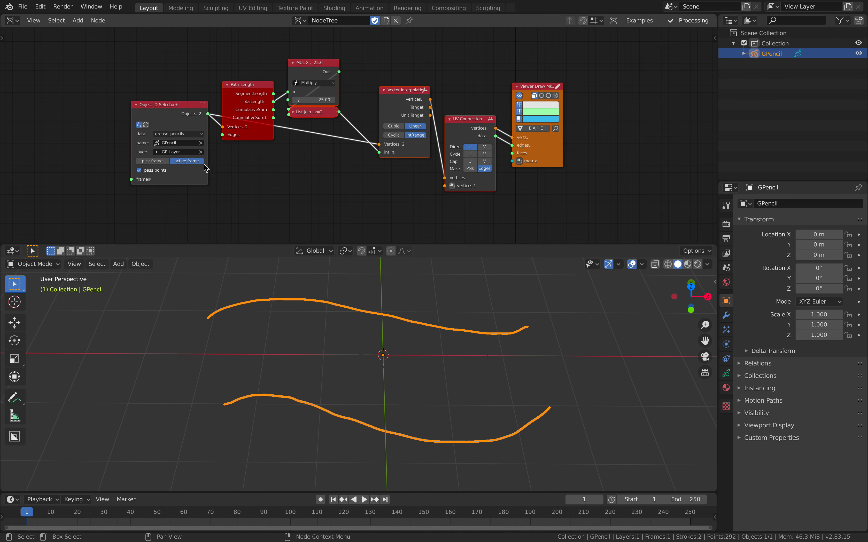
# Add a Frame info node and connect its Current Frame output to the frame# input of Object ID Selector+
pyautogui.moveTo(72, 154); pyautogui.dragTo(131, 129, button='middle')
pyautogui.hotkey('alt', 'space')
pyautogui.write('fr')
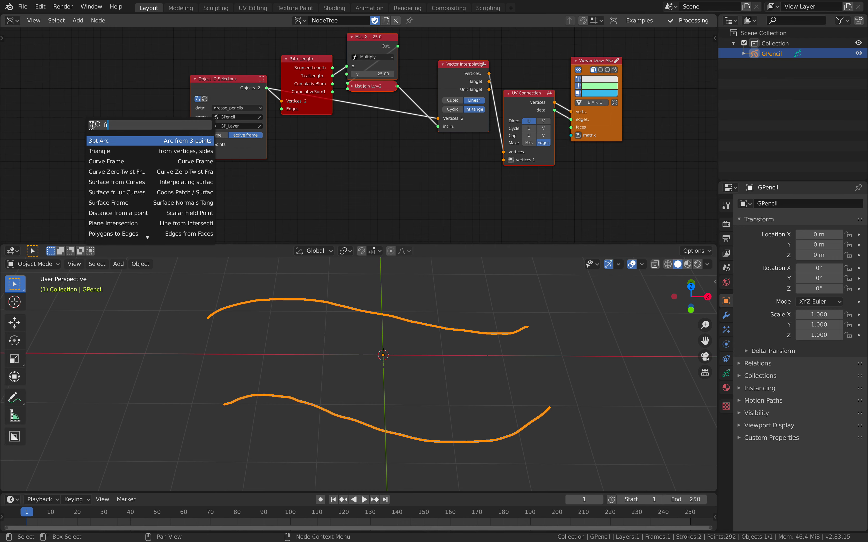
pyautogui.write('a')
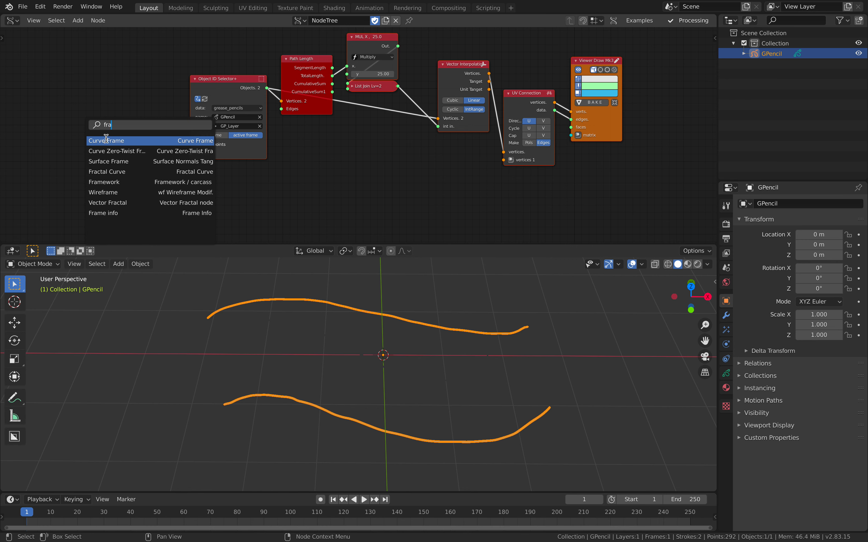
pyautogui.click(108, 213)
pyautogui.moveTo(123, 119); pyautogui.dragTo(190, 154)
# Save the file to the Desktop as ballon_art_001.blend
pyautogui.click(23, 7)
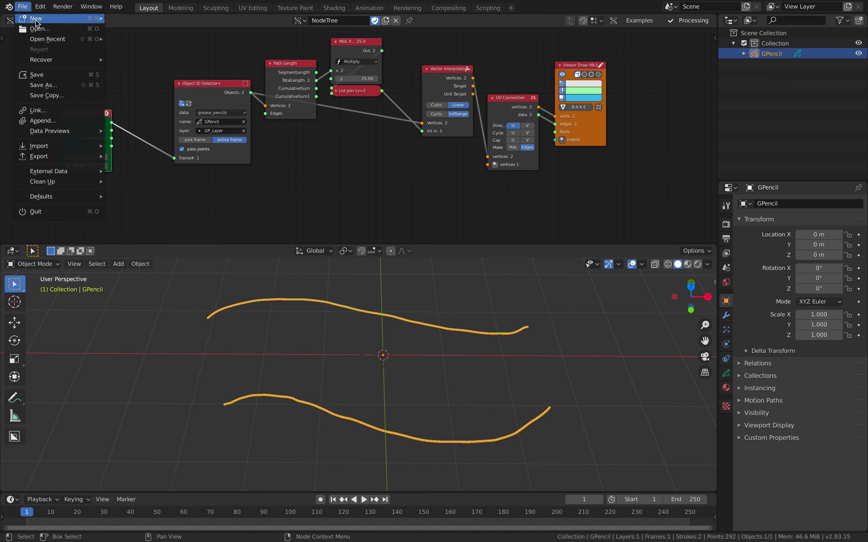
pyautogui.click(39, 88)
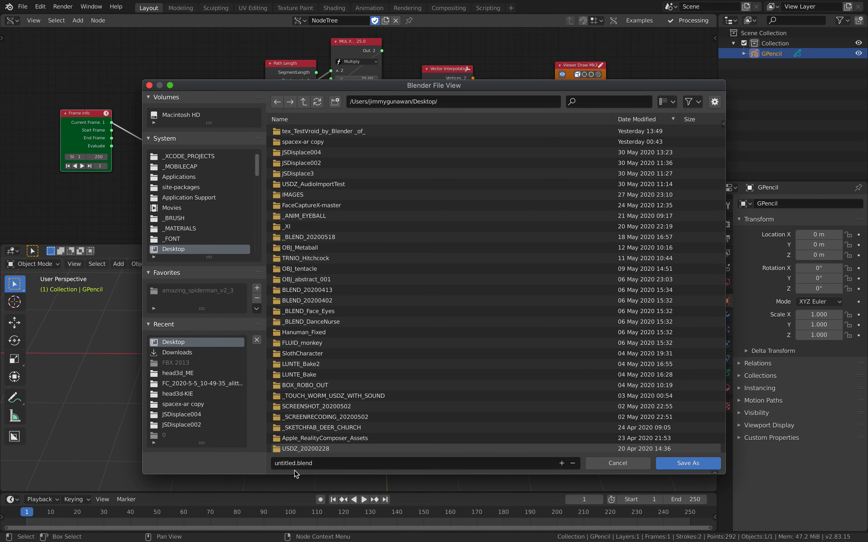
pyautogui.doubleClick(291, 463)
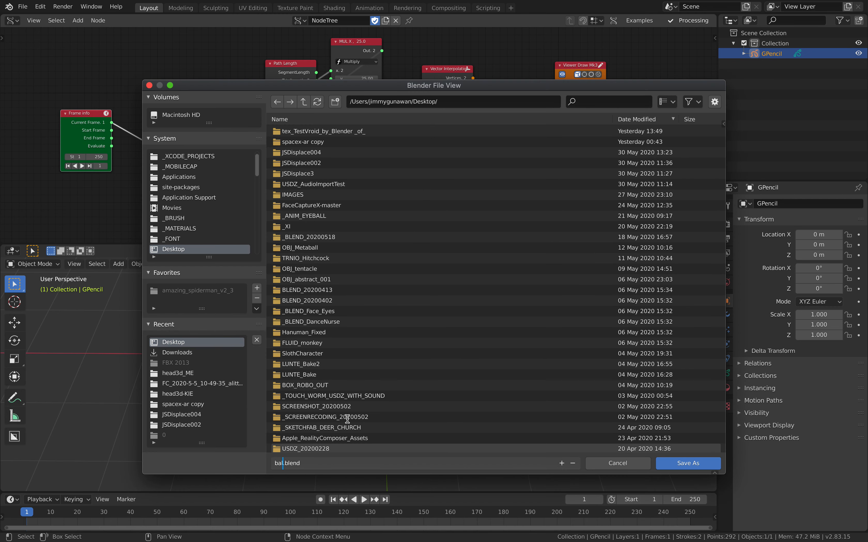
pyautogui.write('ballon_art_001')
pyautogui.click(688, 463)
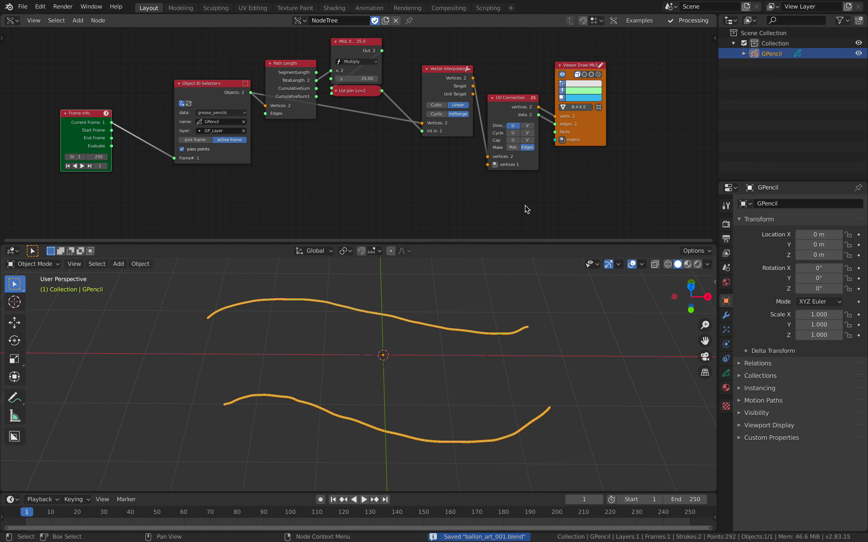
# Move the Viewer Draw Mk3 node farther from UV Connection to make room between them
pyautogui.press('Home')
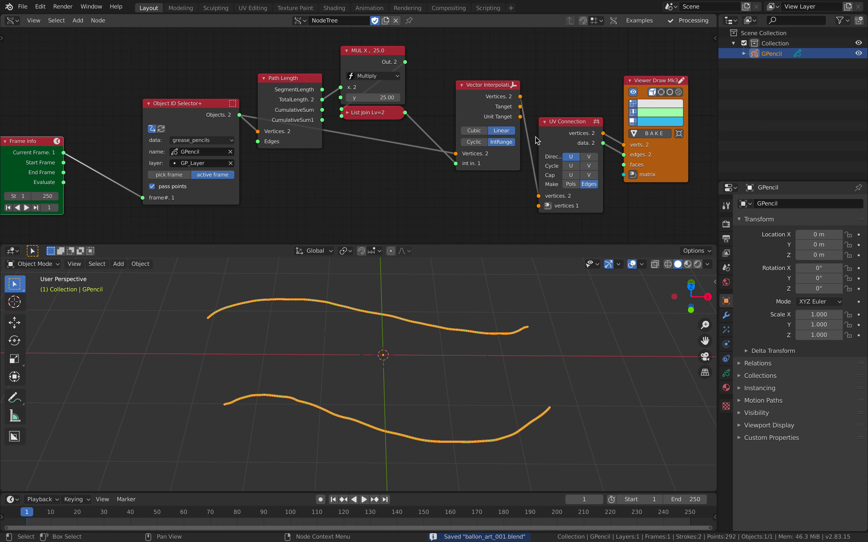
pyautogui.moveTo(673, 158); pyautogui.dragTo(593, 138, button='middle')
pyautogui.moveTo(589, 145); pyautogui.dragTo(622, 146)
pyautogui.press('Home')
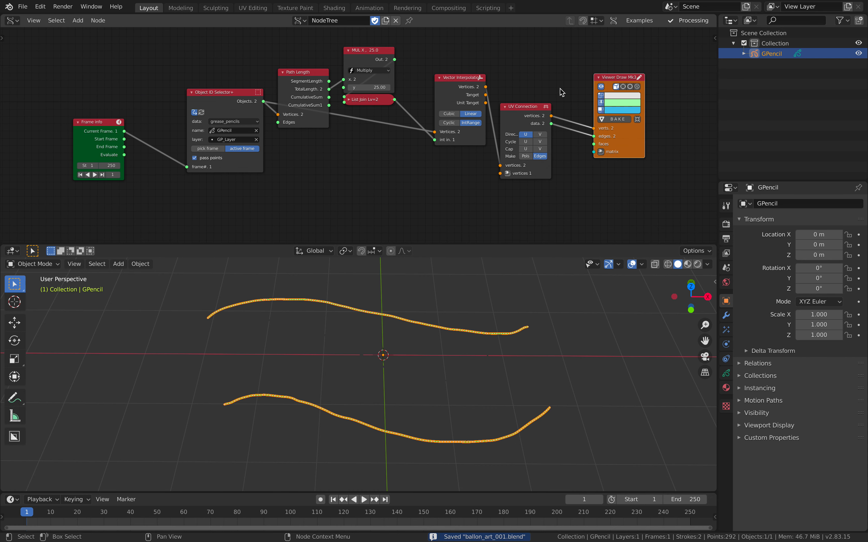
pyautogui.scroll(1, 560, 89)
pyautogui.moveTo(560, 89); pyautogui.dragTo(519, 75, button='middle')
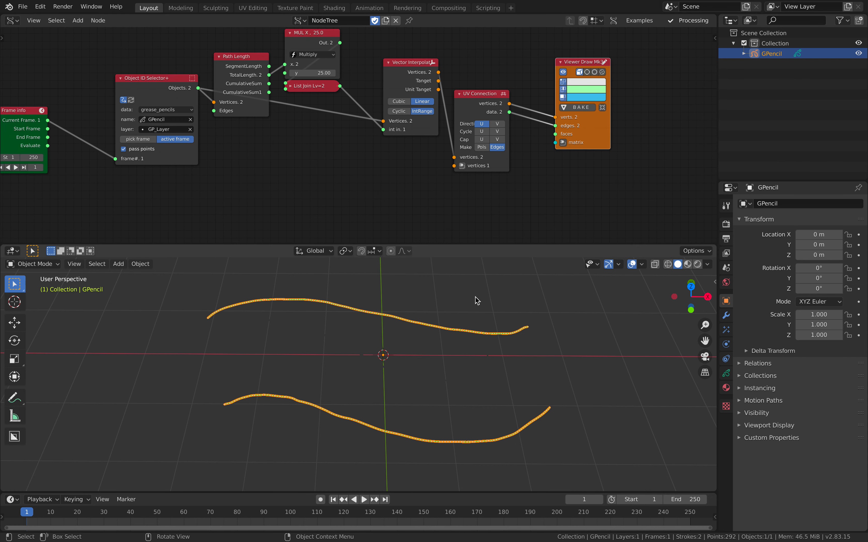
pyautogui.moveTo(591, 162); pyautogui.dragTo(525, 186, button='middle')
pyautogui.scroll(1, 525, 186)
pyautogui.click(544, 174)
pyautogui.moveTo(532, 155); pyautogui.dragTo(603, 171)
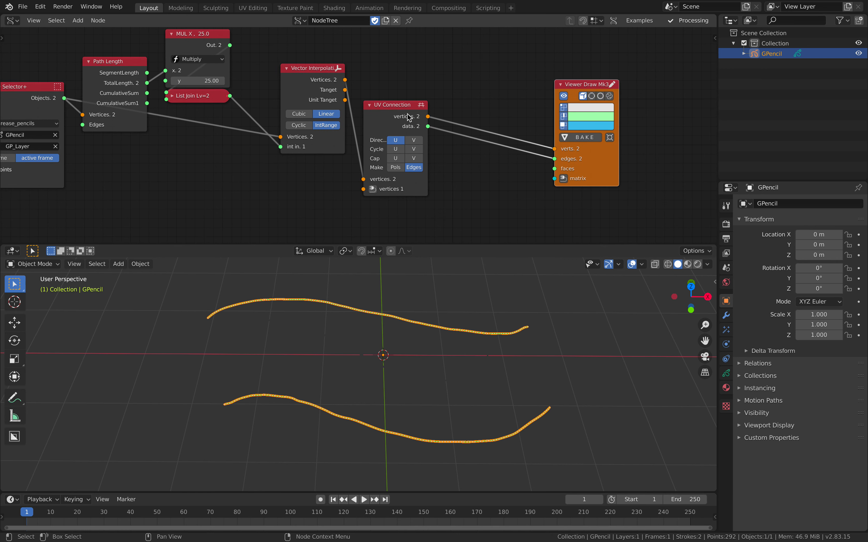
# Raise the UV Connection node in the node tree and save the file
pyautogui.moveTo(398, 109); pyautogui.dragTo(398, 77)
pyautogui.moveTo(475, 71); pyautogui.dragTo(397, 82, button='middle')
pyautogui.hotkey('ctrl', 's')
# Widen the gap before the Viewer Draw Mk3 node and add a Split Curve node above it
pyautogui.moveTo(497, 92); pyautogui.dragTo(426, 108, button='middle')
pyautogui.moveTo(426, 109); pyautogui.dragTo(513, 125)
pyautogui.moveTo(409, 85); pyautogui.dragTo(397, 126, button='middle')
pyautogui.hotkey('shift', 'a')
pyautogui.click(386, 101)
pyautogui.write('split')
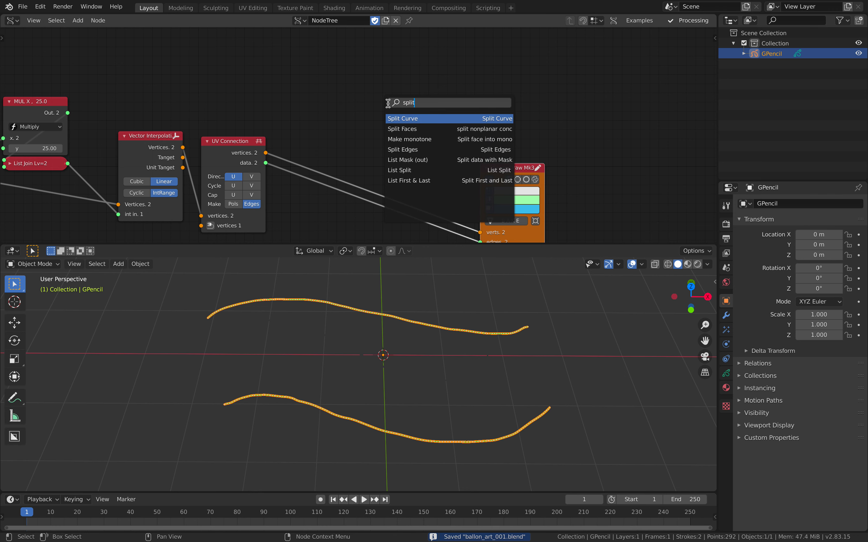
pyautogui.click(418, 119)
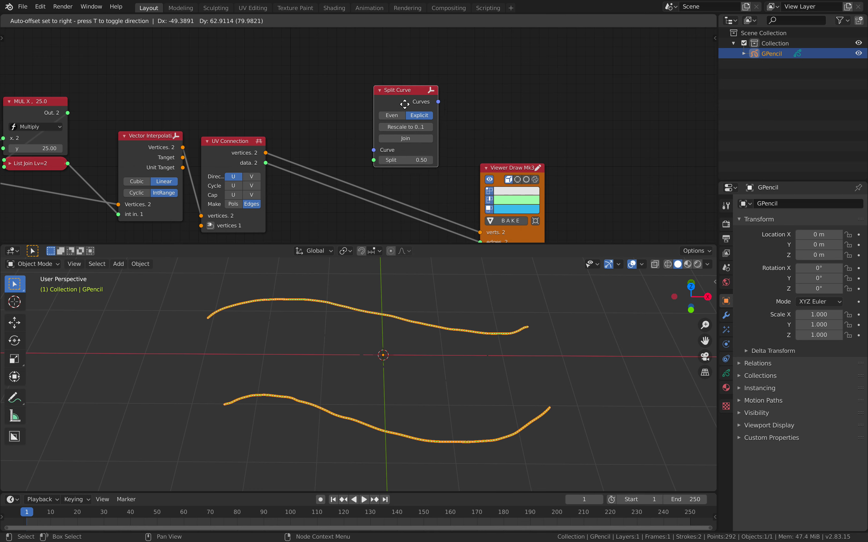
# Add a Polyline curve node above UV Connection and shift Split Curve farther right to make room
pyautogui.scroll(3, 366, 142)
pyautogui.scroll(-4, 439, 82)
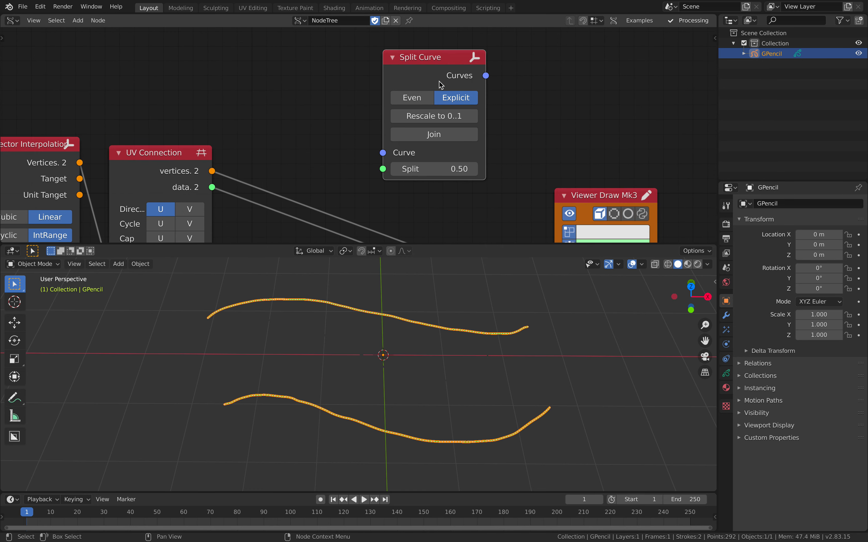
pyautogui.scroll(2, 469, 95)
pyautogui.hotkey('shift', 'a')
pyautogui.moveTo(474, 122)
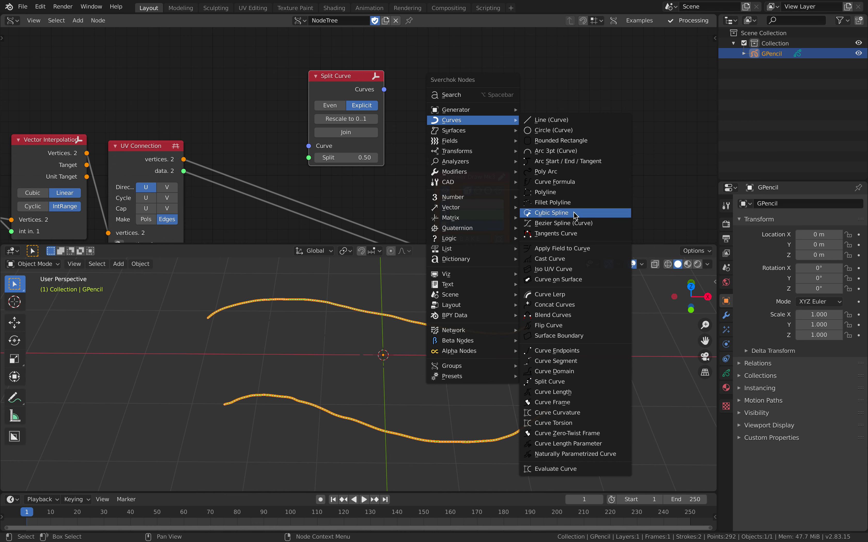
pyautogui.click(573, 195)
pyautogui.click(247, 39)
pyautogui.moveTo(355, 76); pyautogui.dragTo(424, 82)
# Add a Cubic Spline node to the left of Split Curve and place the Polyline node directly above it
pyautogui.hotkey('shift', 'a')
pyautogui.moveTo(547, 92)
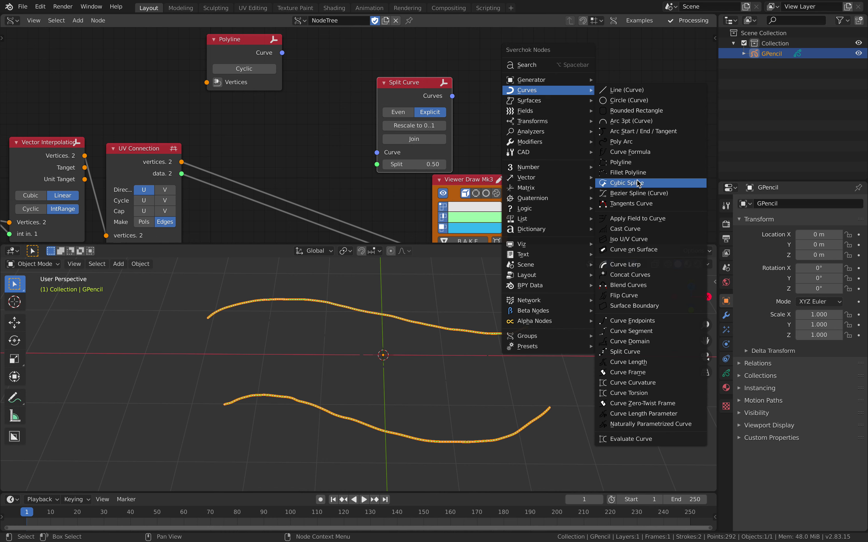
pyautogui.click(643, 185)
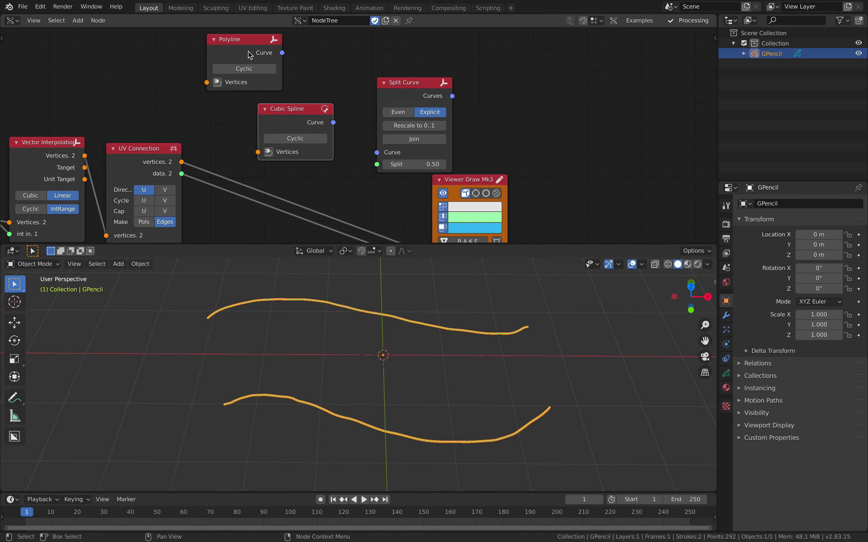
pyautogui.moveTo(308, 39); pyautogui.dragTo(304, 39)
pyautogui.moveTo(234, 76); pyautogui.dragTo(255, 93, button='middle')
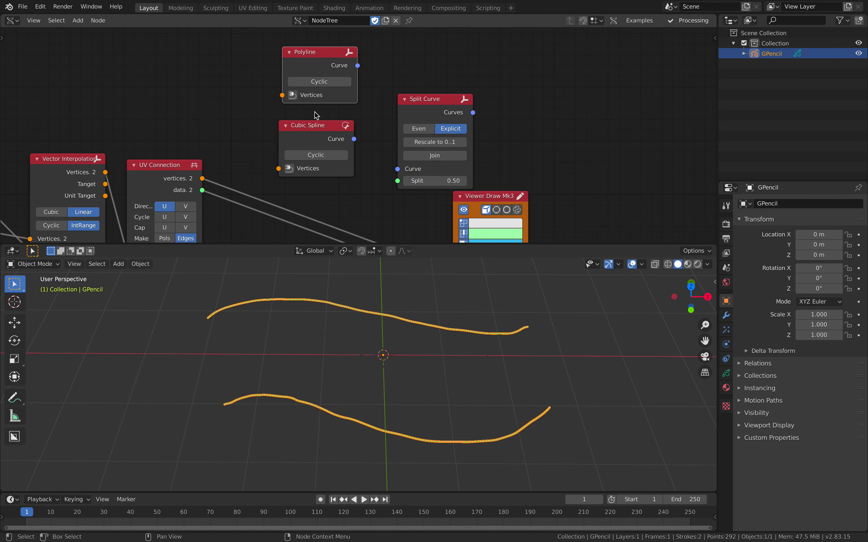
# Connect UV Connection's vertices output to Polyline's Vertices and Polyline's Curve output to Split Curve's Curve input
pyautogui.hotkey('ctrl', 's')
pyautogui.moveTo(203, 178); pyautogui.dragTo(282, 95)
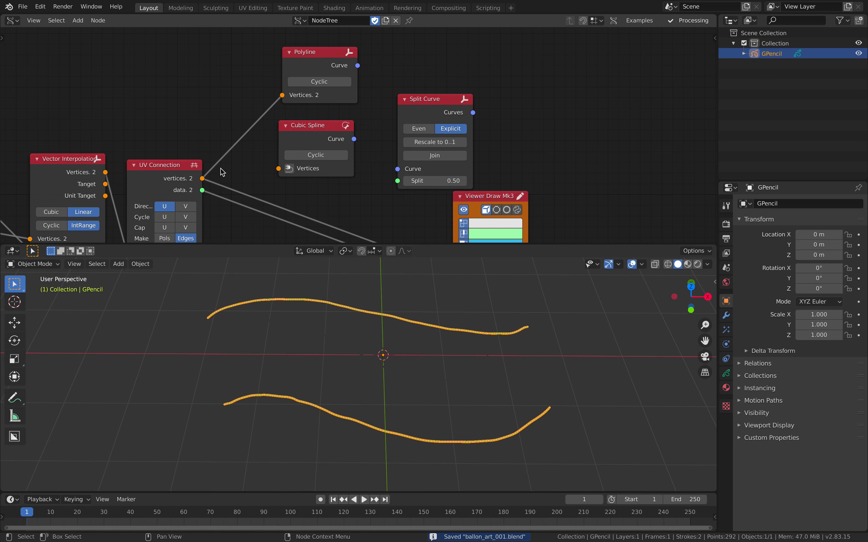
pyautogui.moveTo(440, 99); pyautogui.dragTo(504, 65)
pyautogui.moveTo(358, 66); pyautogui.dragTo(461, 136)
pyautogui.moveTo(488, 75); pyautogui.dragTo(439, 72)
pyautogui.scroll(-2, 517, 150)
pyautogui.moveTo(517, 149); pyautogui.dragTo(475, 125, button='middle')
# Add an Evaluate Curve node beside Split Curve and feed Split Curve's Curves output into its Curve input
pyautogui.hotkey('shift', 'a')
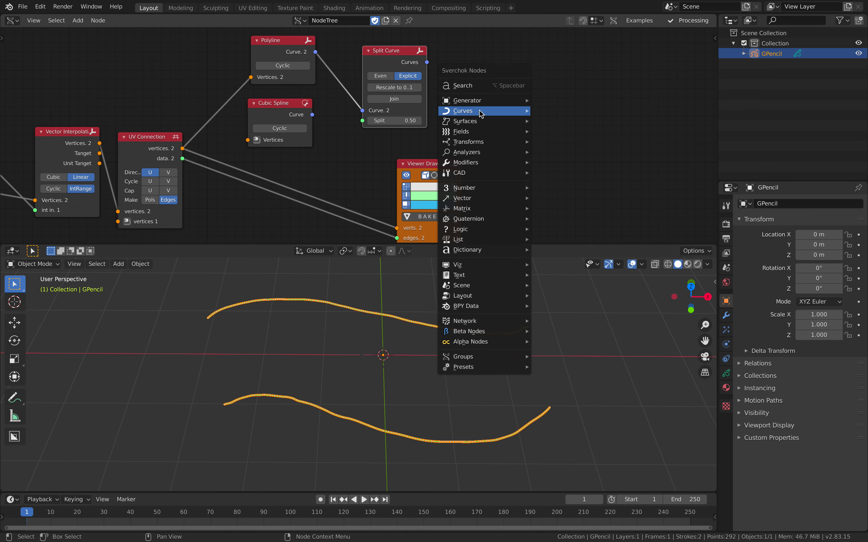
pyautogui.moveTo(479, 110)
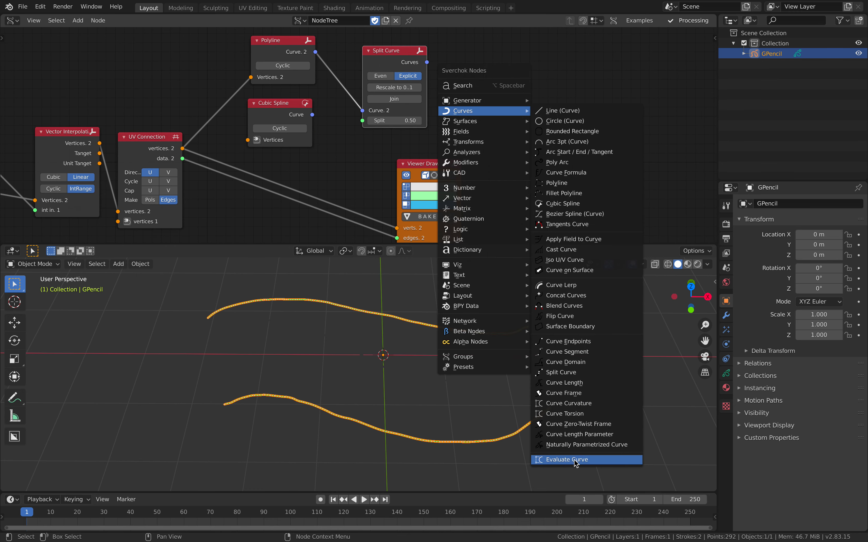
pyautogui.click(561, 459)
pyautogui.click(485, 35)
pyautogui.moveTo(427, 62); pyautogui.dragTo(486, 111)
pyautogui.moveTo(502, 44); pyautogui.dragTo(467, 42)
# Examine the node chain from Frame Info and Object ID Selector through Vector Interpolation to Viewer Draw Mk3
pyautogui.scroll(-2, 409, 65)
pyautogui.moveTo(284, 112); pyautogui.dragTo(714, 82, button='middle')
pyautogui.scroll(-4, 358, 108)
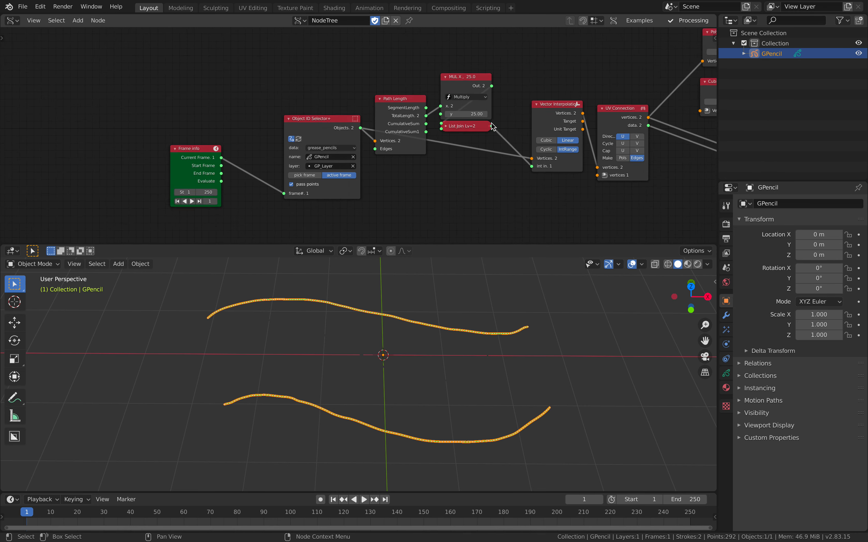
pyautogui.moveTo(256, 102); pyautogui.dragTo(215, 94, button='middle')
pyautogui.scroll(5, 215, 94)
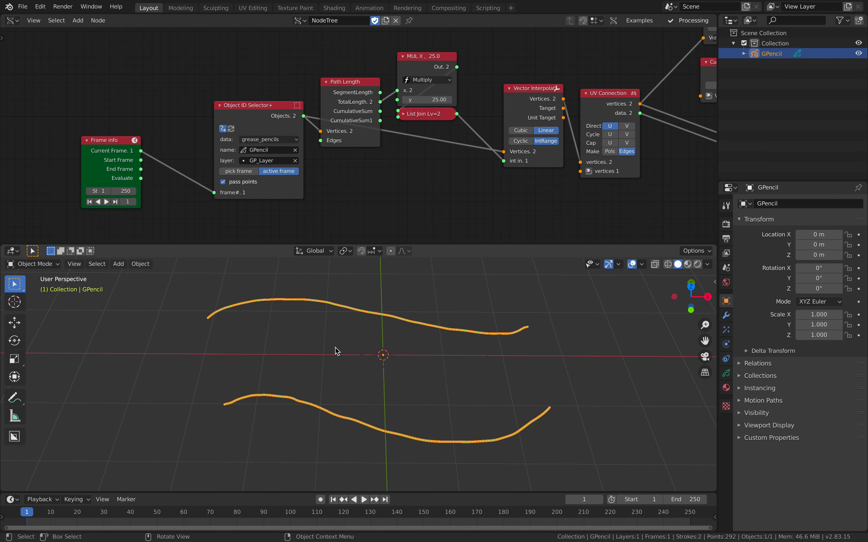
pyautogui.scroll(-2, 467, 183)
pyautogui.moveTo(542, 173); pyautogui.dragTo(311, 167, button='middle')
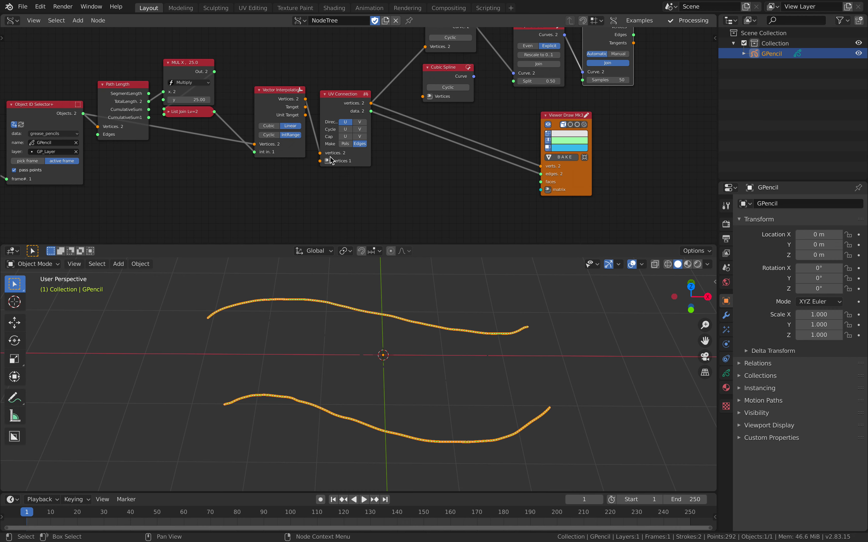
pyautogui.moveTo(381, 143); pyautogui.dragTo(340, 179, button='middle')
pyautogui.scroll(4, 340, 179)
# Bake the Viewer Draw Mk3 output to meshes with GPencil hidden and move the two baked curves aside
pyautogui.moveTo(281, 129); pyautogui.dragTo(290, 107)
pyautogui.moveTo(583, 228); pyautogui.dragTo(498, 178, button='middle')
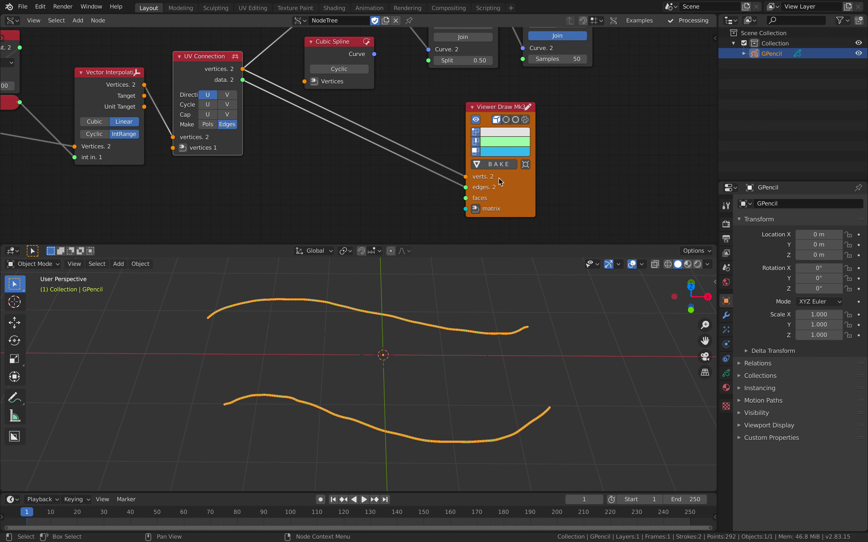
pyautogui.click(859, 56)
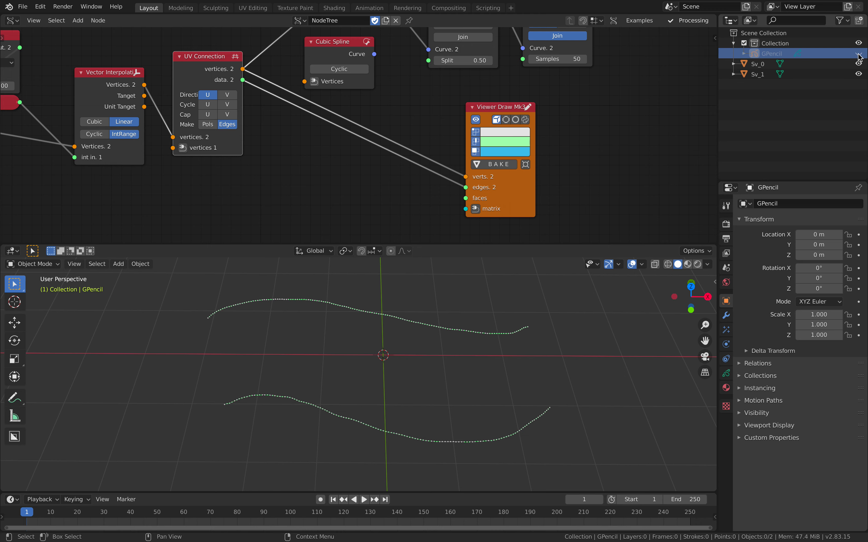
pyautogui.press('a')
pyautogui.press('g')
pyautogui.click(474, 275)
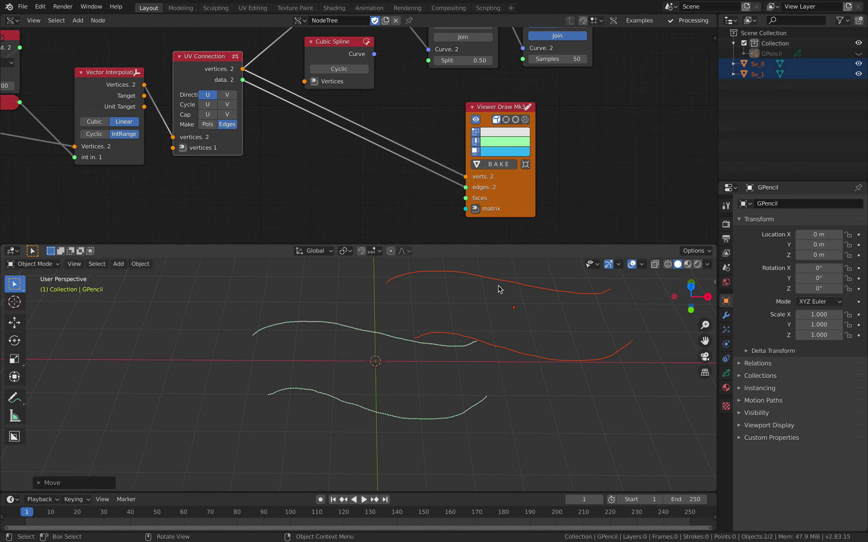
# Delete the two baked curve meshes and save the file
pyautogui.click(497, 281)
pyautogui.moveTo(490, 293); pyautogui.dragTo(481, 287, button='middle')
pyautogui.press('a')
pyautogui.press('x')
pyautogui.click(503, 318)
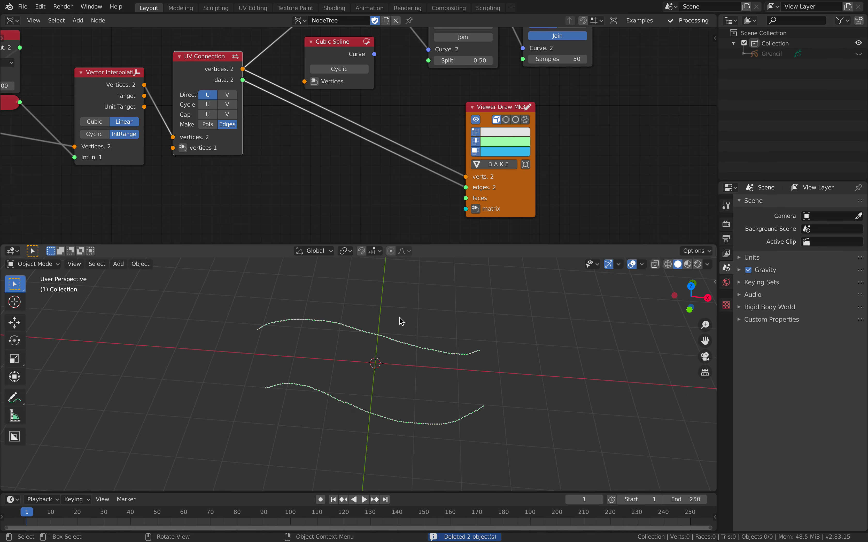
pyautogui.scroll(2, 400, 319)
pyautogui.hotkey('ctrl', 's')
# Move the Viewer Draw Mk3 node up to the right of the Evaluate Curve node
pyautogui.scroll(-1, 400, 318)
pyautogui.scroll(-1, 345, 157)
pyautogui.moveTo(345, 158); pyautogui.dragTo(349, 197, button='middle')
pyautogui.moveTo(342, 117); pyautogui.dragTo(338, 155, button='middle')
pyautogui.scroll(3, 338, 155)
pyautogui.moveTo(404, 139); pyautogui.dragTo(367, 170, button='middle')
pyautogui.moveTo(425, 105); pyautogui.dragTo(395, 90)
pyautogui.moveTo(442, 167); pyautogui.dragTo(392, 135, button='middle')
pyautogui.scroll(-3, 386, 85)
pyautogui.moveTo(407, 189)
pyautogui.mouseDown()
pyautogui.moveTo(551, 169)
pyautogui.moveTo(575, 129)
pyautogui.moveTo(573, 65)
pyautogui.mouseUp()
# Connect Evaluate Curve's Vertices and Edges outputs to the verts and edges inputs of Viewer Draw Mk3, then save the file
pyautogui.click(470, 70)
pyautogui.keyDown('shift'); pyautogui.click(563, 125); pyautogui.keyUp('shift')
pyautogui.hotkey('shift', 'f')
pyautogui.click(554, 99)
pyautogui.click(530, 60)
pyautogui.hotkey('ctrl', 's')
pyautogui.scroll(1, 495, 157)
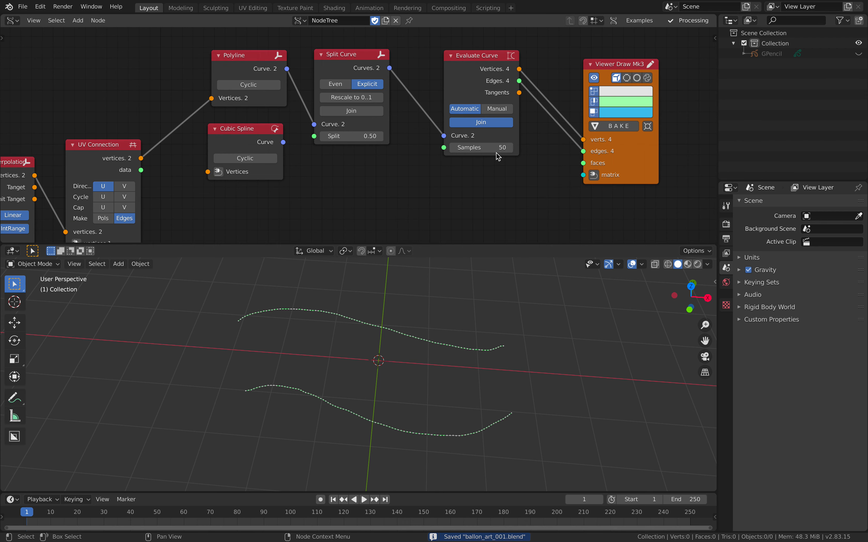
# Set the Evaluate Curve node's Samples to 16 and save the file
pyautogui.moveTo(496, 147)
pyautogui.mouseDown()
pyautogui.moveTo(463, 147)
pyautogui.moveTo(496, 148)
pyautogui.mouseUp()
pyautogui.keyDown('shift'); pyautogui.moveTo(442, 296); pyautogui.dragTo(471, 302, button='middle'); pyautogui.keyUp('shift')
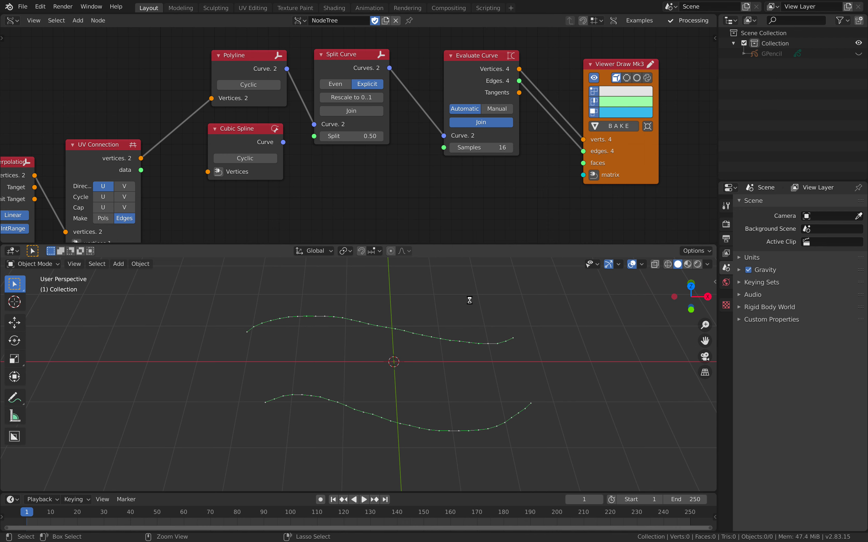
pyautogui.hotkey('ctrl', 's')
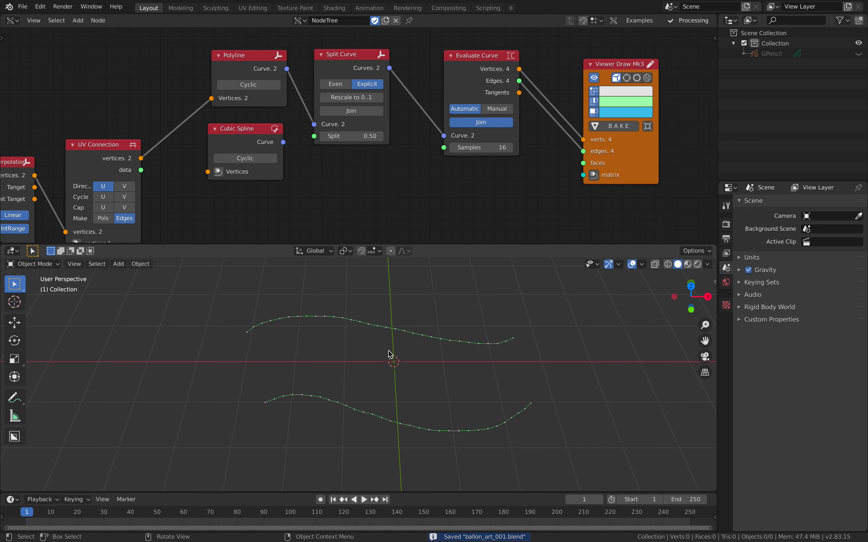
pyautogui.scroll(2, 366, 149)
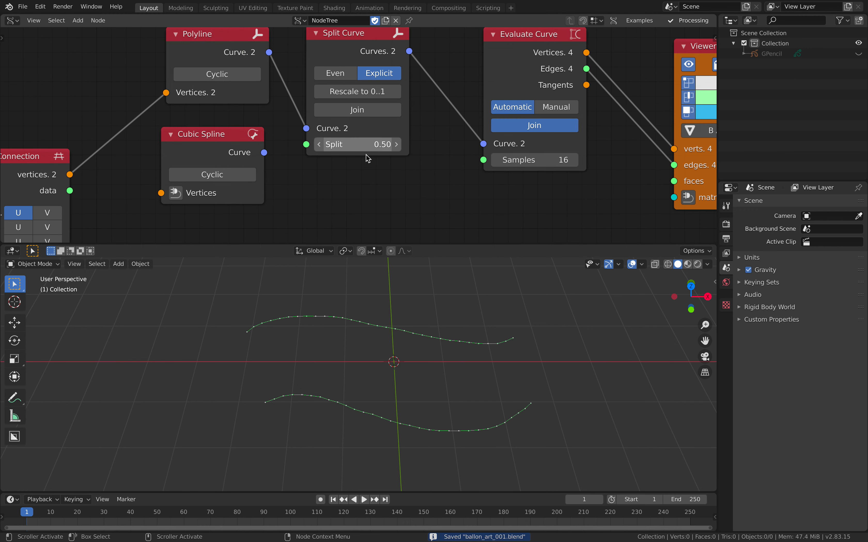
pyautogui.scroll(-1, 351, 150)
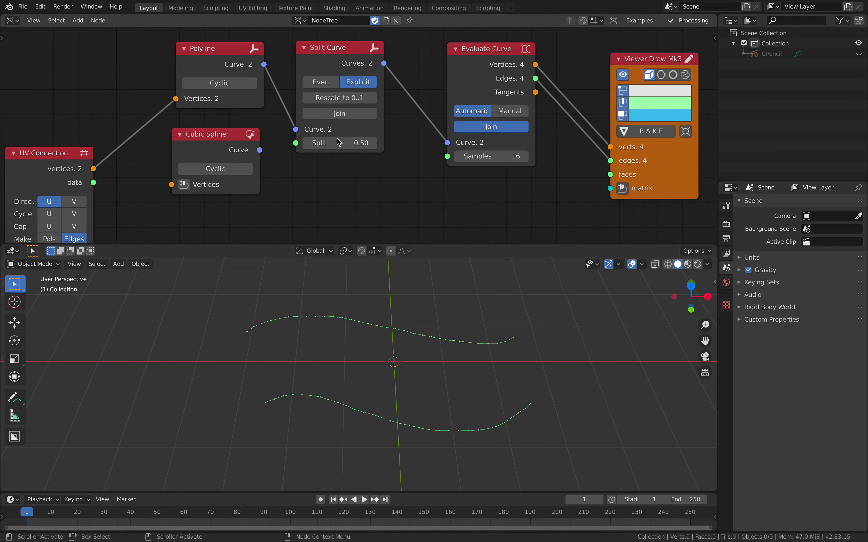
pyautogui.scroll(-1, 454, 139)
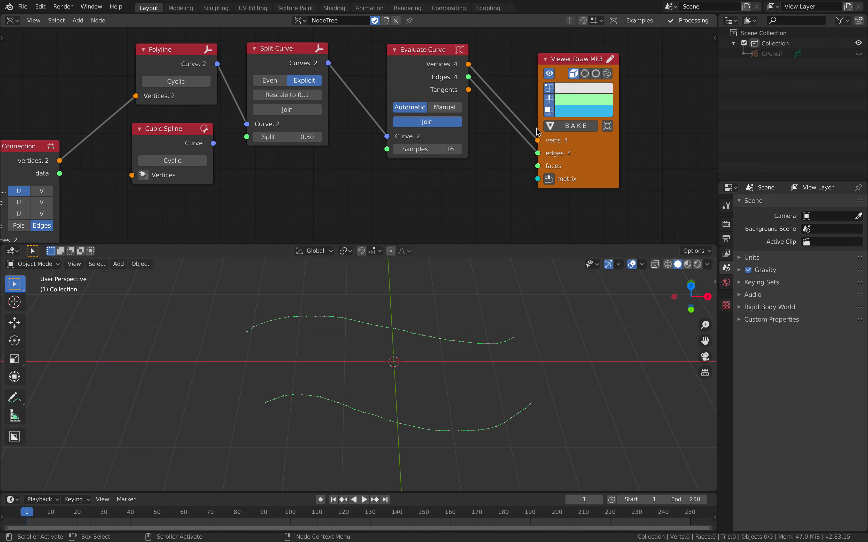
# Bake the curves split at 0.50 to meshes and move them all away from the preview curves
pyautogui.click(569, 128)
pyautogui.scroll(-2, 492, 304)
pyautogui.press('a')
pyautogui.press('g')
pyautogui.click(248, 325)
pyautogui.keyDown('shift'); pyautogui.moveTo(254, 334); pyautogui.dragTo(397, 326, button='middle'); pyautogui.keyUp('shift')
pyautogui.scroll(2, 396, 326)
# Pull the two baked halves of each stroke apart to check the split at the middle
pyautogui.click(340, 318)
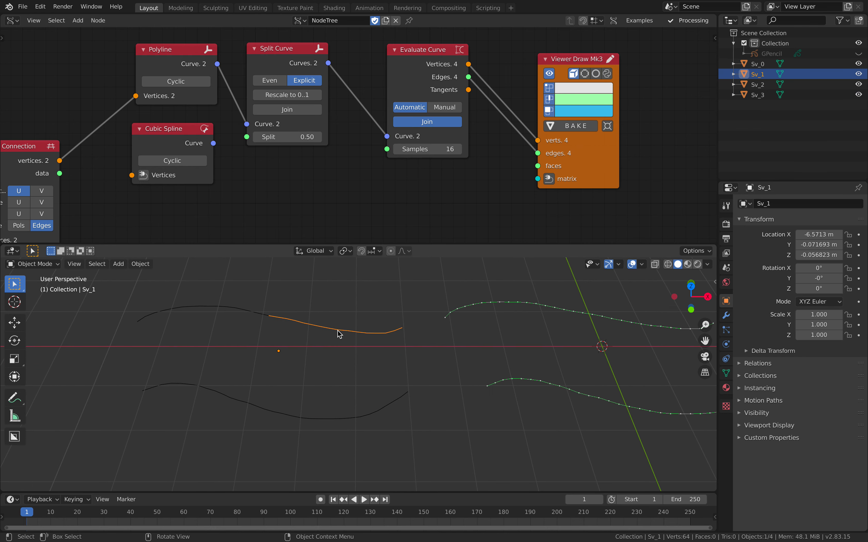
pyautogui.moveTo(264, 319); pyautogui.dragTo(253, 334)
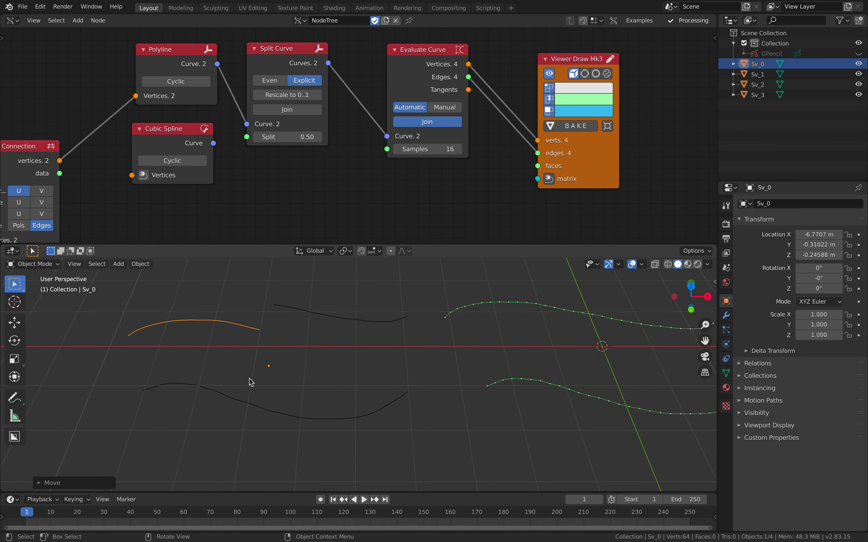
pyautogui.click(232, 399)
pyautogui.press('g')
pyautogui.click(228, 380)
pyautogui.click(293, 416)
pyautogui.press('g')
pyautogui.click(288, 424)
pyautogui.click(313, 375)
# Set the Split Curve node's explicit Split value to 0.75
pyautogui.scroll(3, 432, 203)
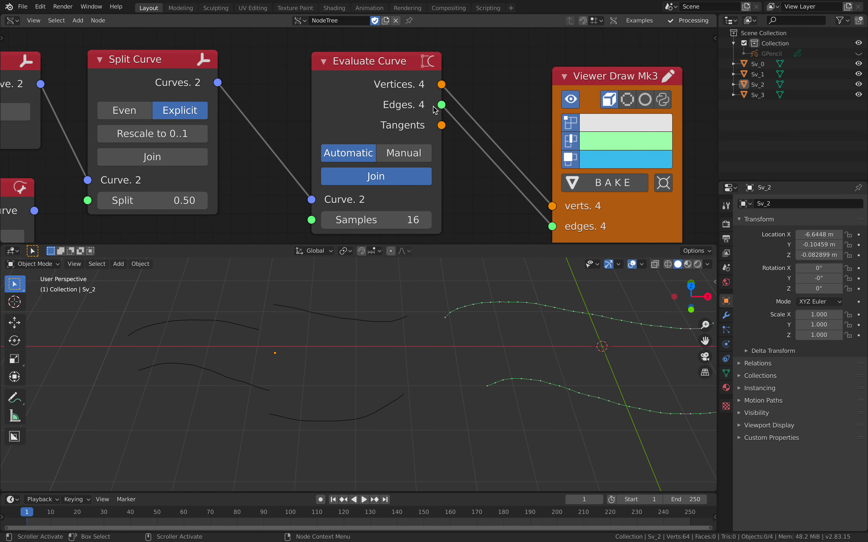
pyautogui.scroll(-2, 343, 117)
pyautogui.scroll(1, 358, 118)
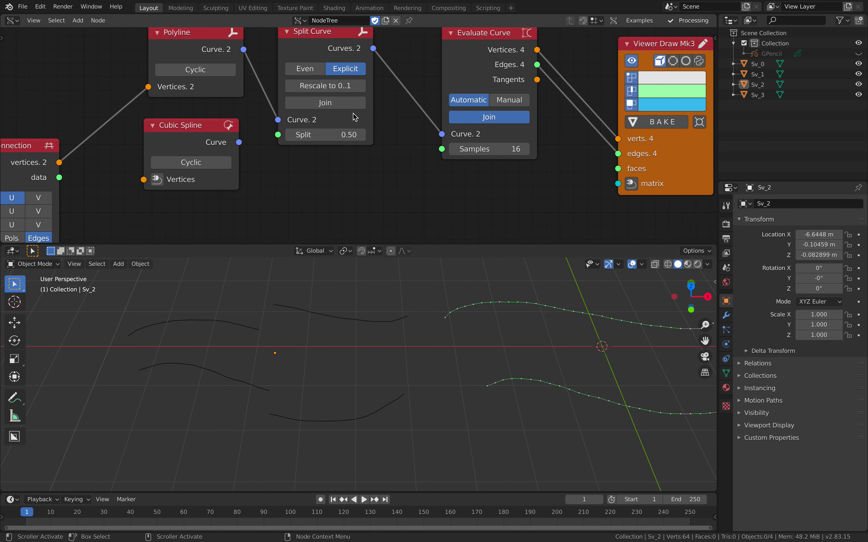
pyautogui.moveTo(301, 59); pyautogui.dragTo(327, 73, button='middle')
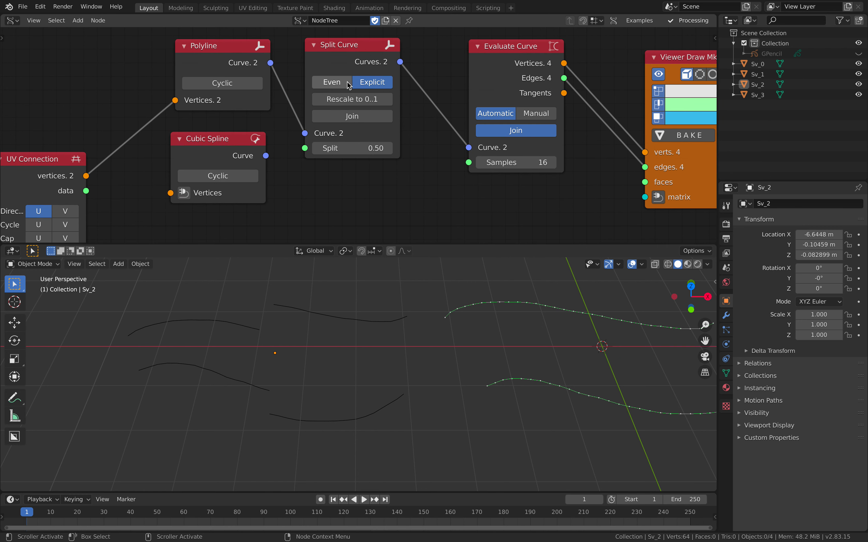
pyautogui.click(363, 147)
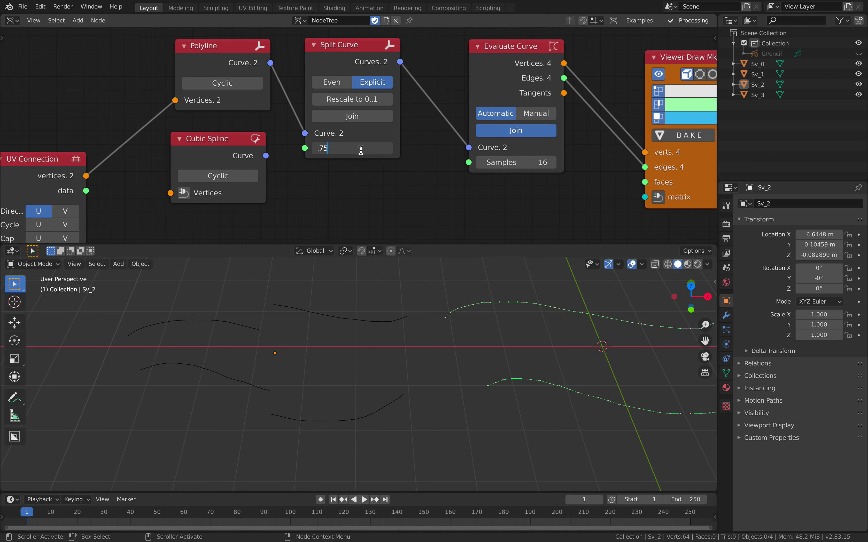
pyautogui.press('Return')
pyautogui.scroll(-2, 449, 160)
pyautogui.moveTo(425, 158); pyautogui.dragTo(306, 142, button='middle')
# Delete the four meshes baked from the half-way split
pyautogui.press('a')
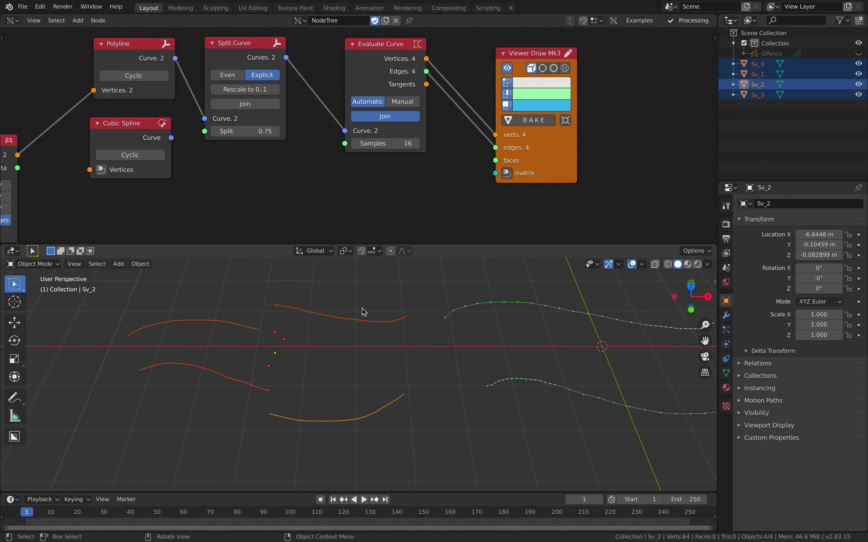
pyautogui.press('x')
pyautogui.click(363, 311)
pyautogui.keyDown('shift'); pyautogui.moveTo(496, 301); pyautogui.dragTo(369, 308, button='middle'); pyautogui.keyUp('shift')
# Bake the curves split at 0.75 to meshes and move them away from the preview curves
pyautogui.click(527, 120)
pyautogui.press('a')
pyautogui.press('g')
pyautogui.click(250, 368)
pyautogui.keyDown('shift'); pyautogui.moveTo(306, 358); pyautogui.dragTo(396, 351, button='middle'); pyautogui.keyUp('shift')
# Pull the long and short baked segments of both strokes apart to check the 0.75 split
pyautogui.click(376, 319)
pyautogui.press('g')
pyautogui.click(362, 298)
pyautogui.click(310, 306)
pyautogui.press('g')
pyautogui.click(301, 311)
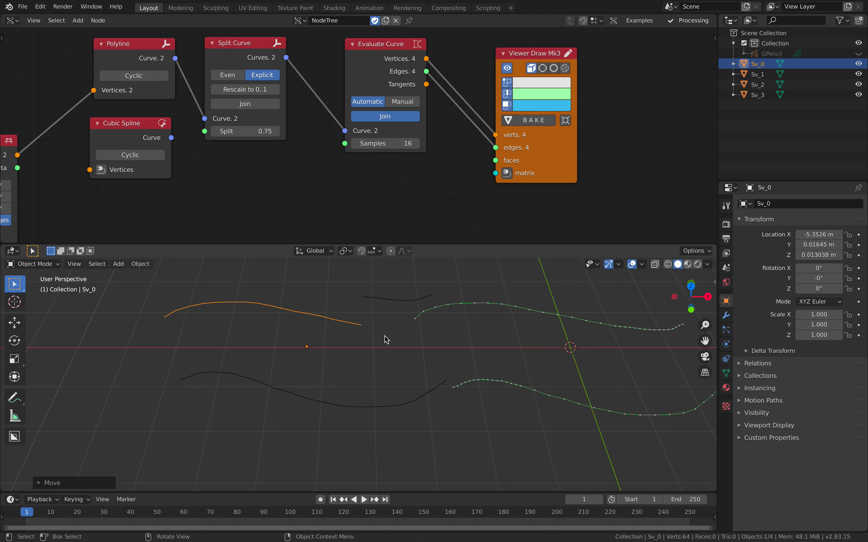
pyautogui.press('a')
pyautogui.hotkey('alt', 'a')
pyautogui.click(401, 409)
pyautogui.press('g')
pyautogui.click(403, 422)
pyautogui.hotkey('alt', 'a')
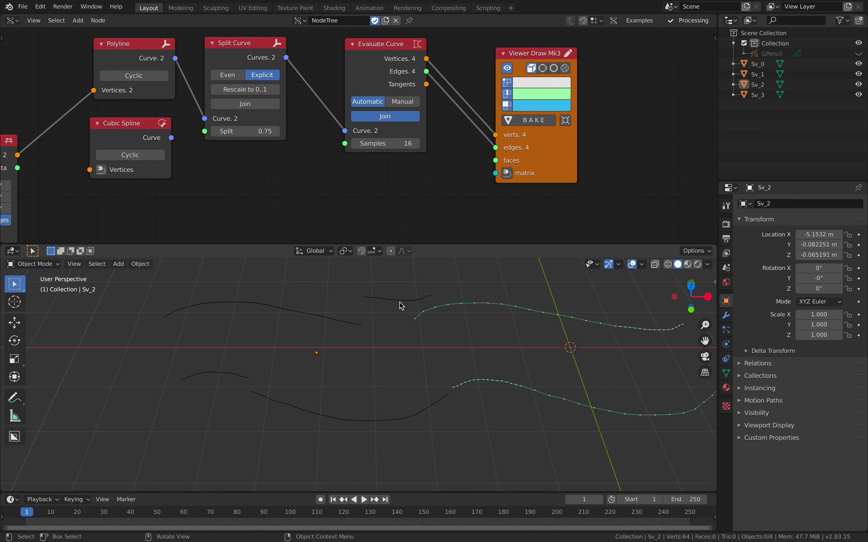
# Switch the Split Curve node to Even mode and set Segments to 5
pyautogui.moveTo(253, 163); pyautogui.dragTo(247, 174, button='middle')
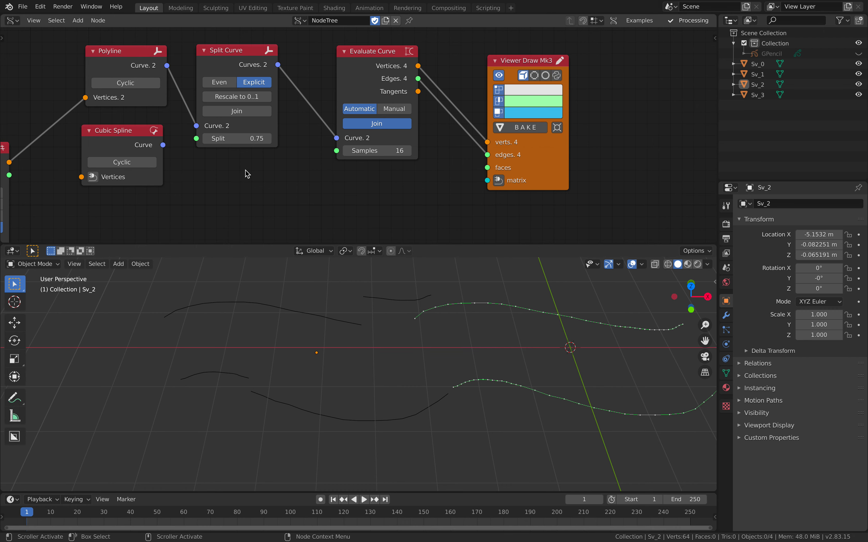
pyautogui.click(230, 86)
pyautogui.moveTo(211, 80); pyautogui.dragTo(223, 73, button='middle')
pyautogui.click(274, 133)
pyautogui.write('5')
pyautogui.press('Return')
pyautogui.moveTo(277, 160); pyautogui.dragTo(316, 166, button='middle')
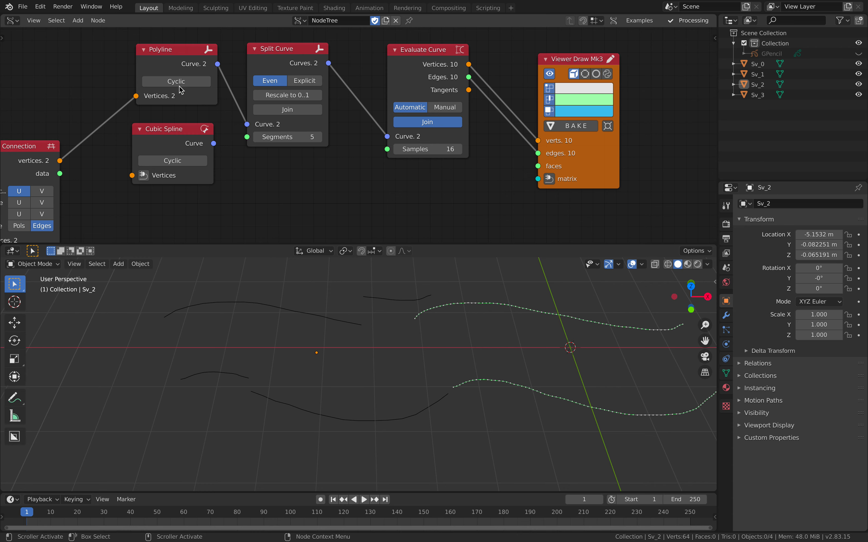
# Delete the four meshes baked from the 0.75 split
pyautogui.press('a')
pyautogui.keyDown('shift'); pyautogui.moveTo(469, 323); pyautogui.dragTo(293, 340, button='middle'); pyautogui.keyUp('shift')
pyautogui.press('x')
pyautogui.click(375, 328)
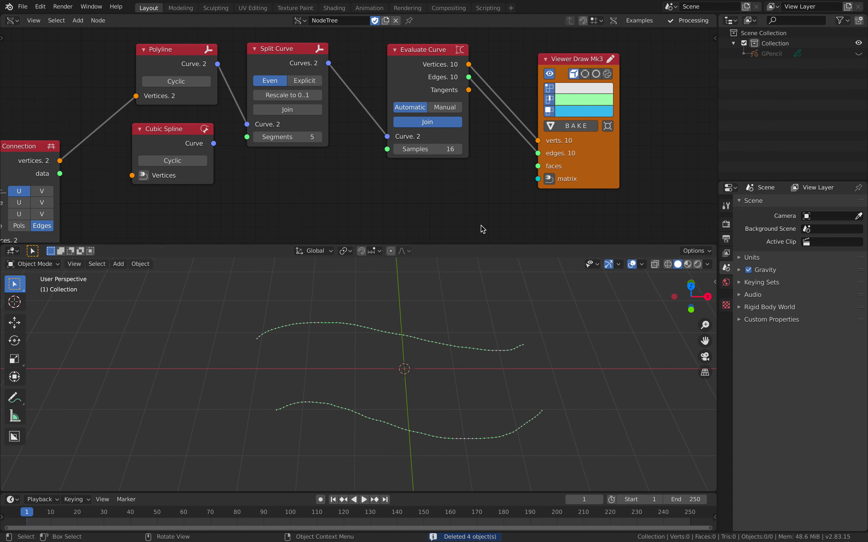
# Bake the evenly split curves to meshes and move them all away from the preview curves
pyautogui.click(581, 128)
pyautogui.press('a')
pyautogui.press('g')
pyautogui.click(195, 346)
pyautogui.keyDown('shift'); pyautogui.moveTo(222, 345); pyautogui.dragTo(399, 317, button='middle'); pyautogui.keyUp('shift')
# Pull the baked segments of the upper stroke apart to check the five-way even split
pyautogui.click(405, 321)
pyautogui.press('g')
pyautogui.click(396, 330)
pyautogui.click(341, 316)
pyautogui.press('g')
pyautogui.click(327, 302)
pyautogui.click(283, 305)
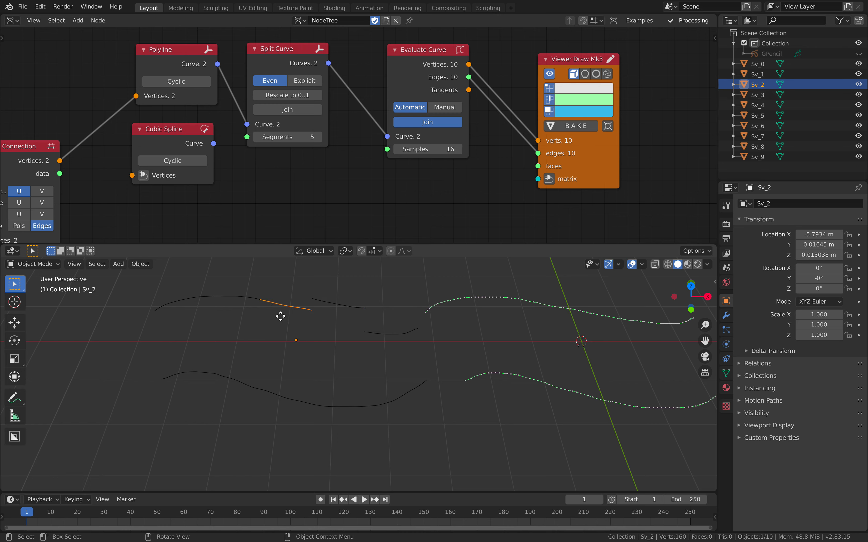
pyautogui.press('g')
pyautogui.click(280, 336)
pyautogui.click(246, 297)
pyautogui.press('g')
pyautogui.click(244, 279)
pyautogui.click(193, 305)
pyautogui.press('g')
pyautogui.click(193, 315)
# Examine the vertices of one baked segment of the upper stroke up close in Edit Mode
pyautogui.click(291, 314)
pyautogui.moveTo(290, 315); pyautogui.dragTo(318, 310, button='middle')
pyautogui.click(318, 310)
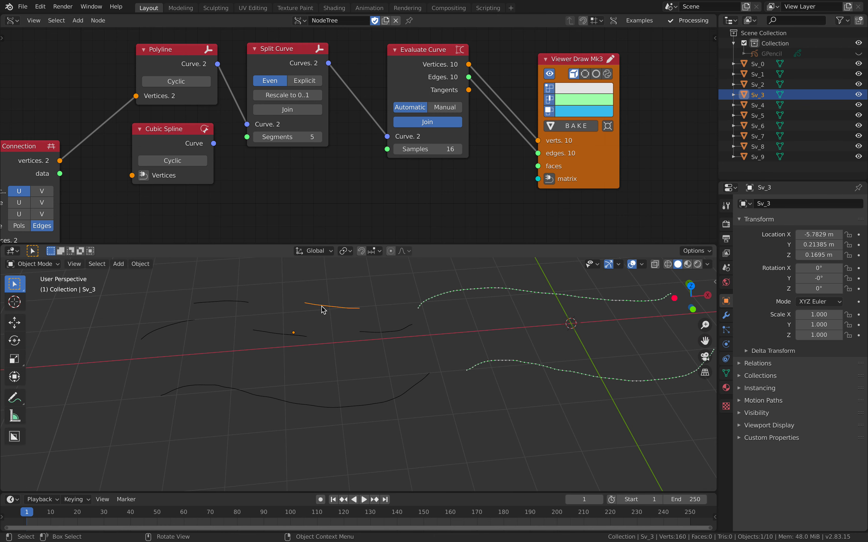
pyautogui.rightClick(319, 307)
pyautogui.click(318, 317)
pyautogui.press('Tab')
pyautogui.moveTo(330, 304); pyautogui.dragTo(301, 304, button='middle')
pyautogui.scroll(6, 368, 310)
pyautogui.keyDown('shift'); pyautogui.moveTo(357, 267); pyautogui.dragTo(390, 389, button='middle'); pyautogui.keyUp('shift')
pyautogui.scroll(1, 390, 389)
pyautogui.keyDown('shift'); pyautogui.moveTo(297, 292); pyautogui.dragTo(322, 364, button='middle'); pyautogui.keyUp('shift')
pyautogui.moveTo(257, 364); pyautogui.dragTo(264, 364, button='middle')
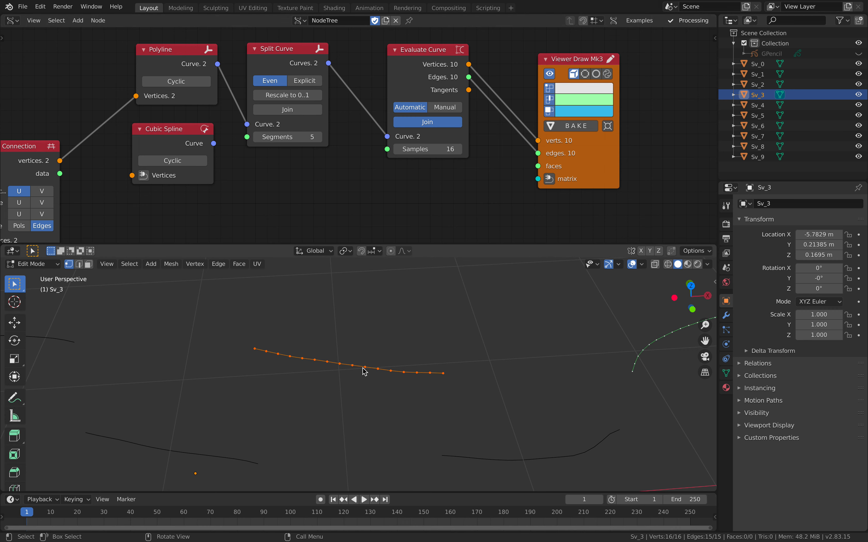
pyautogui.scroll(-7, 355, 369)
pyautogui.press('Tab')
# Delete all the meshes baked from the even split and save the file
pyautogui.scroll(-2, 341, 346)
pyautogui.press('a')
pyautogui.press('x')
pyautogui.click(344, 363)
pyautogui.keyDown('shift'); pyautogui.moveTo(455, 371); pyautogui.dragTo(401, 376, button='middle'); pyautogui.keyUp('shift')
pyautogui.scroll(1, 400, 375)
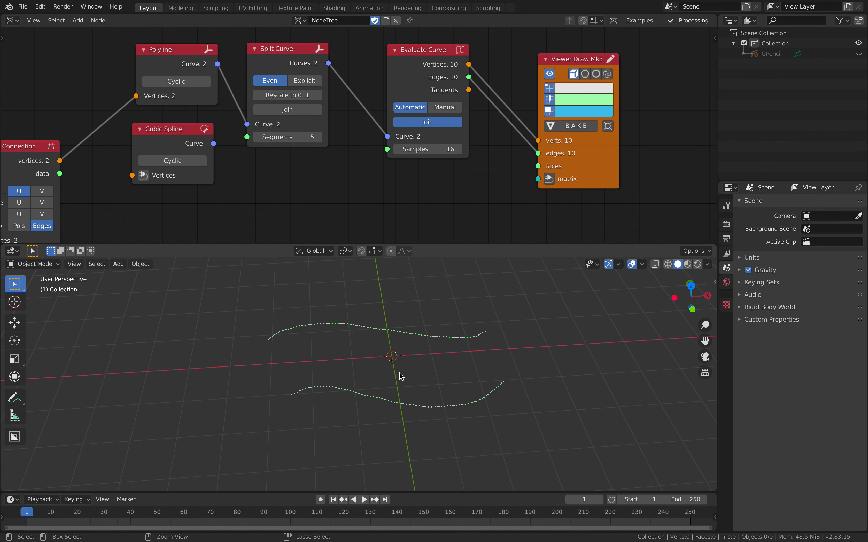
pyautogui.hotkey('ctrl', 's')
# Play the timeline briefly, stop it and set the current frame to 10
pyautogui.press('space')
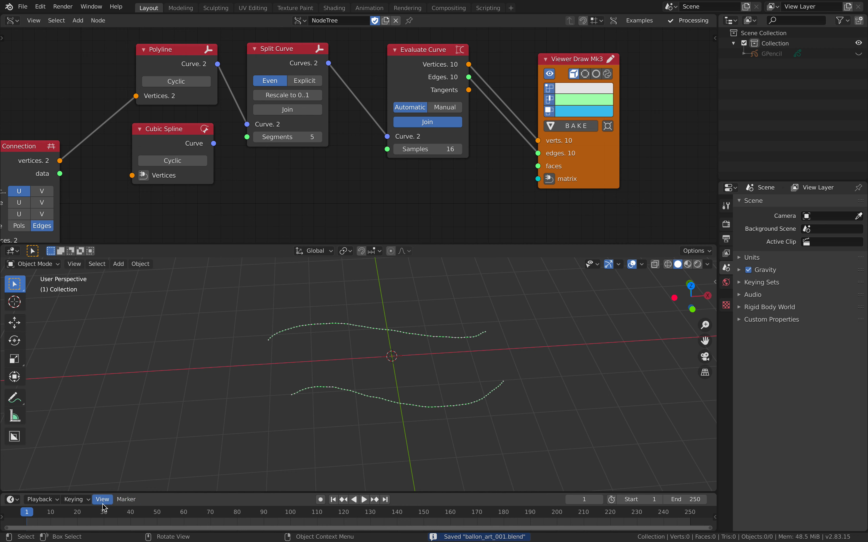
pyautogui.press('space')
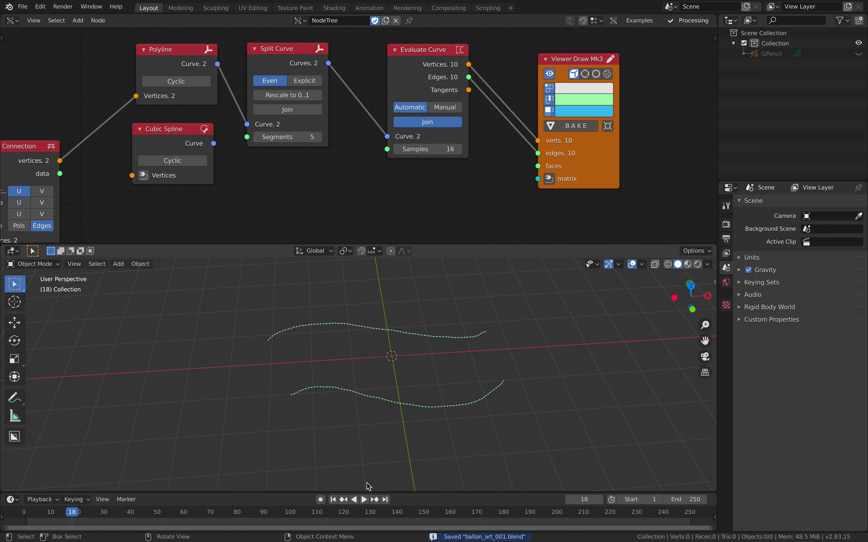
pyautogui.moveTo(48, 514); pyautogui.dragTo(50, 515)
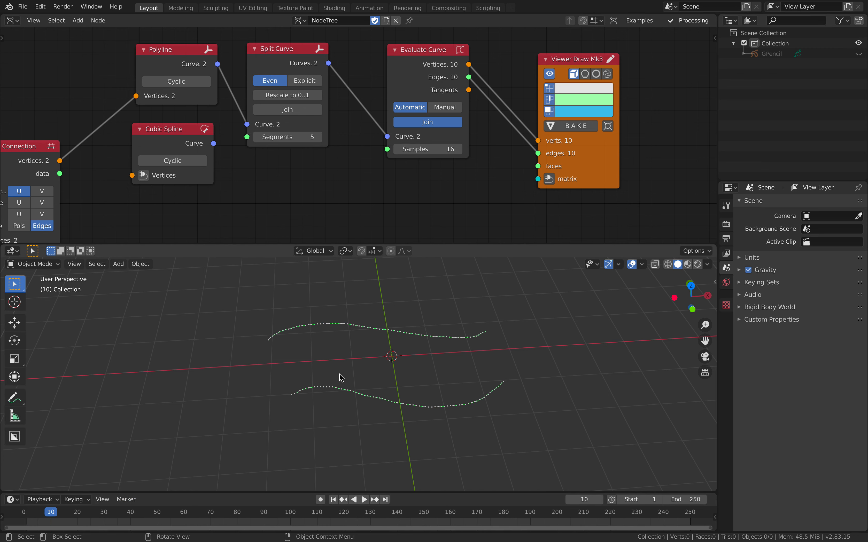
# Unhide the grease pencil object, sketch a figure-eight across the two strokes while in Draw mode, and return to Object Mode
pyautogui.click(798, 56)
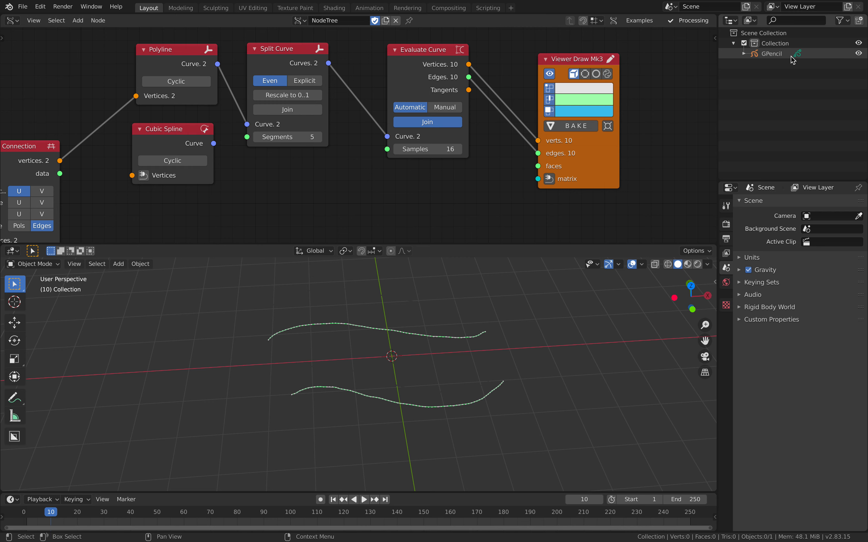
pyautogui.click(32, 264)
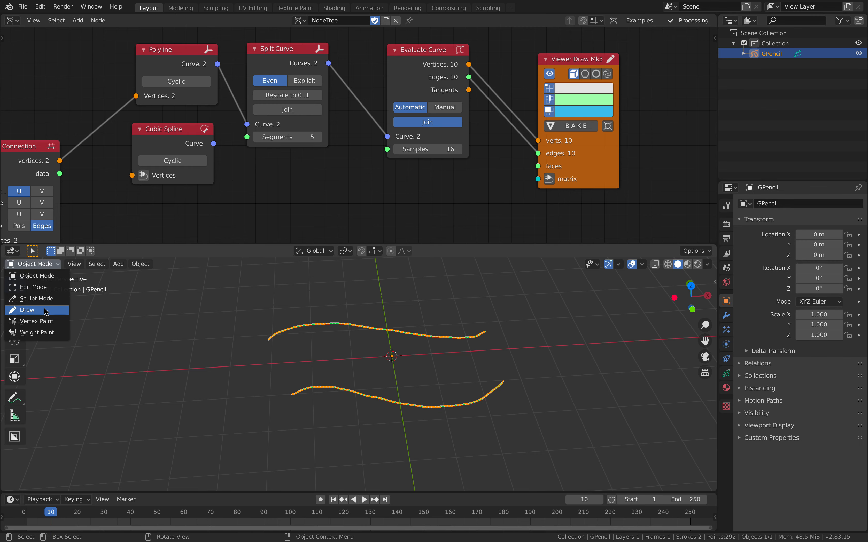
pyautogui.click(22, 311)
pyautogui.keyDown('shift'); pyautogui.moveTo(364, 352); pyautogui.dragTo(330, 365, button='middle'); pyautogui.keyUp('shift')
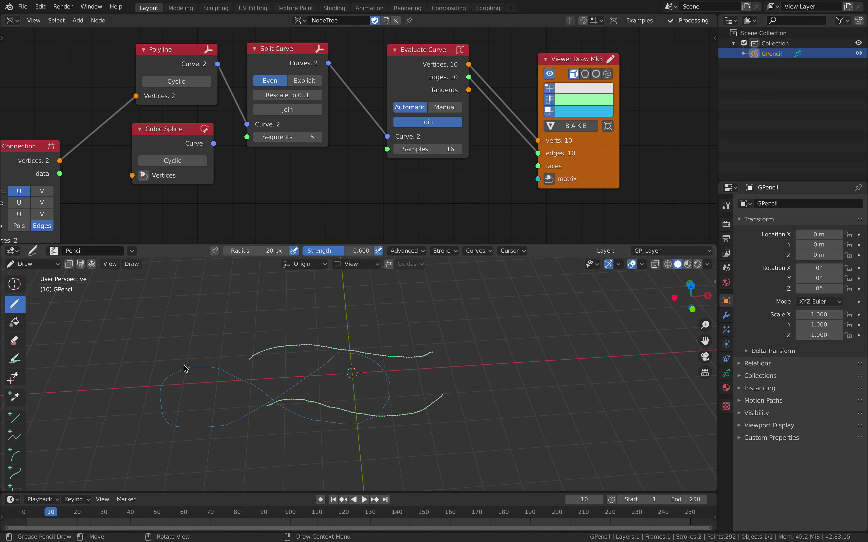
pyautogui.click(48, 269)
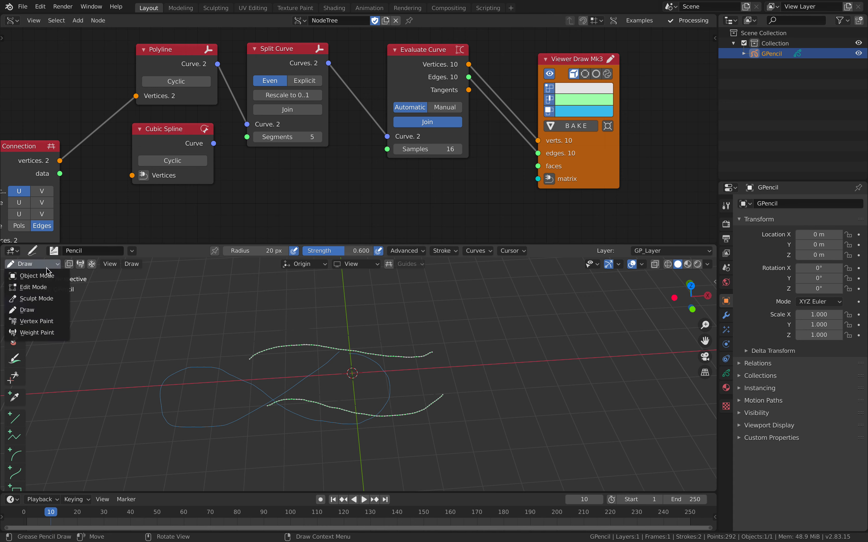
pyautogui.click(49, 274)
pyautogui.click(292, 341)
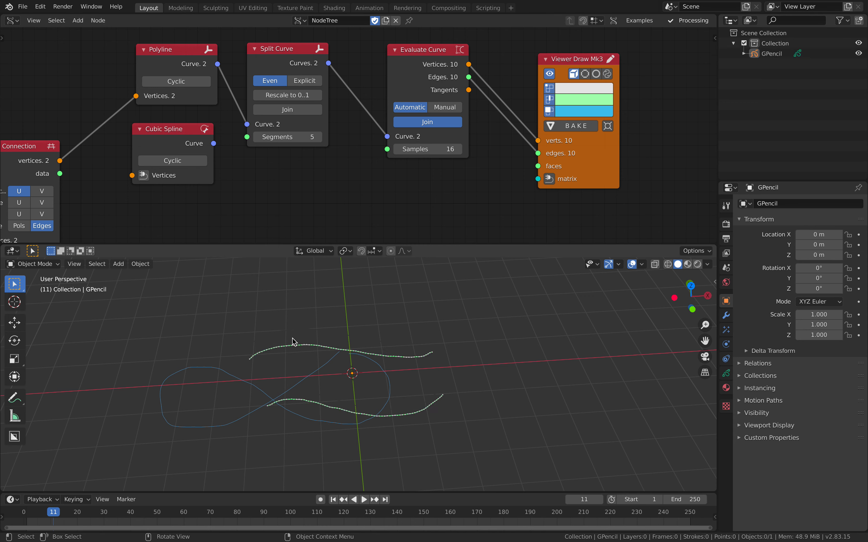
# Set the current frame to 25, check the Frame info and Object ID Selector+ nodes, and save the file
pyautogui.moveTo(53, 512); pyautogui.dragTo(90, 512)
pyautogui.scroll(-10, 238, 141)
pyautogui.moveTo(217, 163); pyautogui.dragTo(470, 115, button='middle')
pyautogui.scroll(7, 363, 115)
pyautogui.moveTo(267, 154); pyautogui.dragTo(412, 150, button='middle')
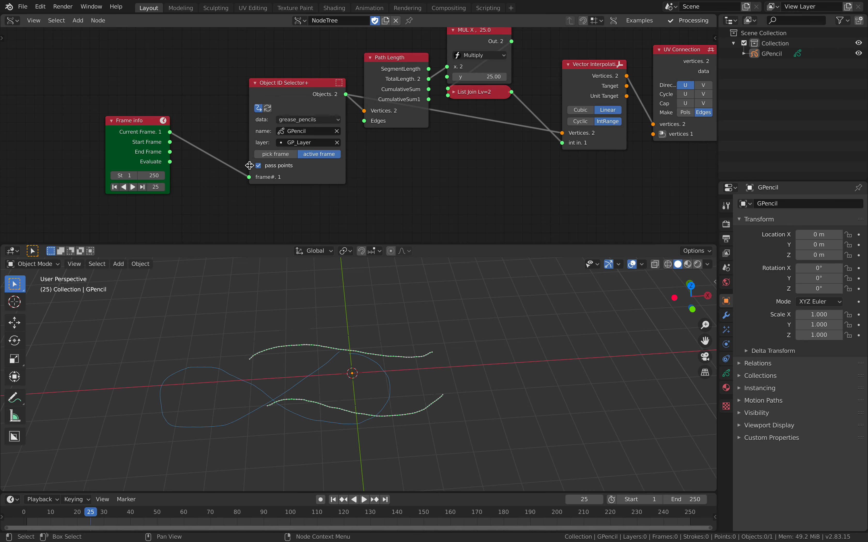
pyautogui.moveTo(397, 316)
pyautogui.mouseDown(button='middle')
pyautogui.moveTo(387, 334)
pyautogui.moveTo(331, 358)
pyautogui.moveTo(312, 356)
pyautogui.mouseUp(button='middle')
pyautogui.hotkey('ctrl', 's')
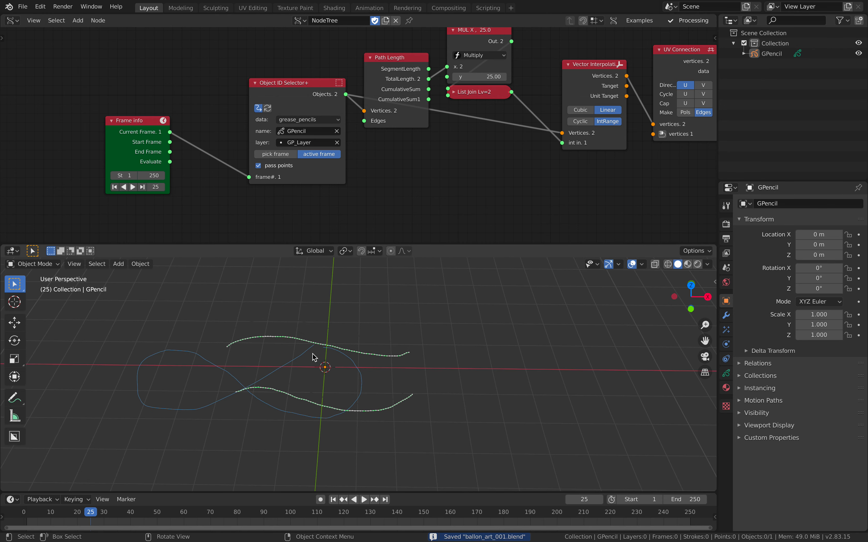
# Check which grease pencil data the Object ID Selector+ node can use as its source
pyautogui.click(302, 120)
pyautogui.click(297, 131)
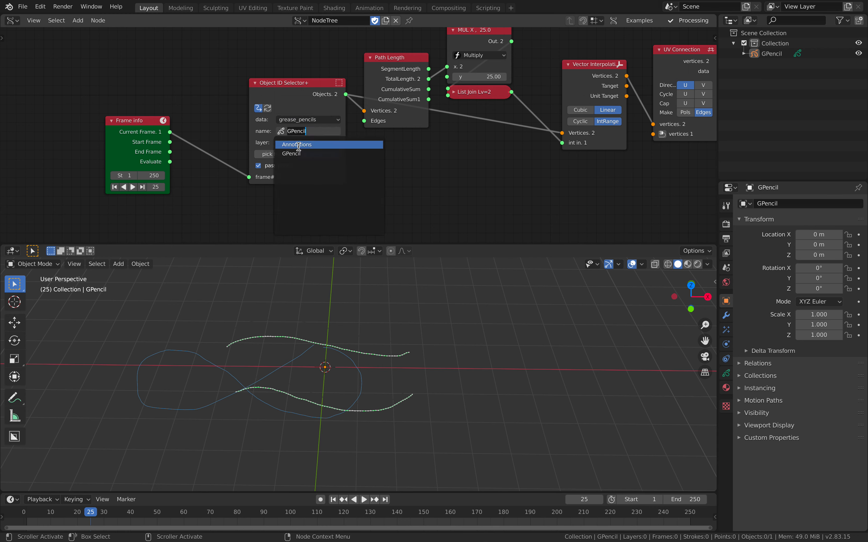
pyautogui.click(463, 170)
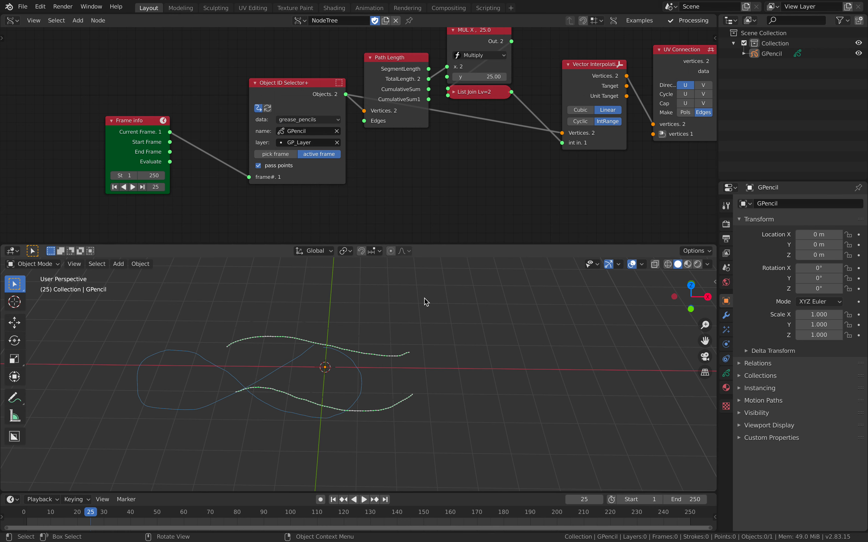
# Delete the Note annotation layer that holds the blue figure-eight from the 3D view and save the file
pyautogui.click(714, 280)
pyautogui.click(713, 339)
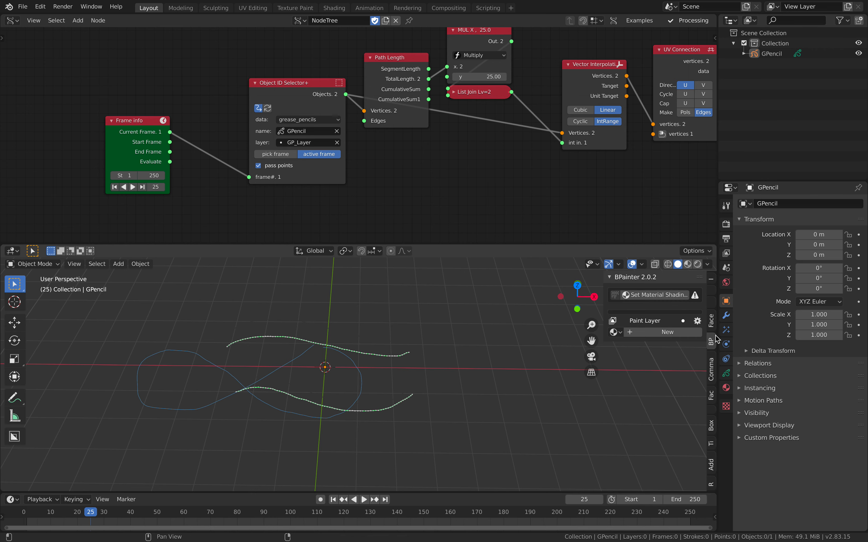
pyautogui.scroll(-1, 715, 335)
pyautogui.scroll(2, 715, 336)
pyautogui.scroll(-1, 716, 336)
pyautogui.scroll(2, 716, 336)
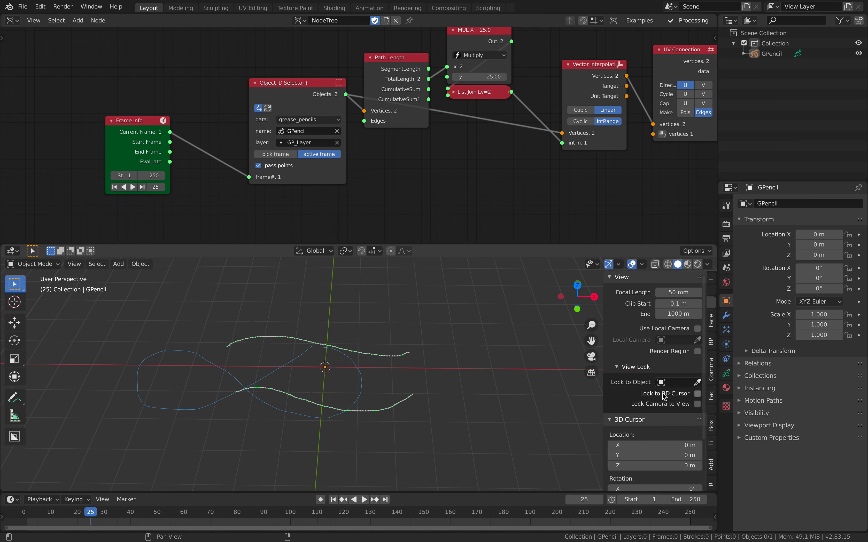
pyautogui.scroll(-5, 668, 404)
pyautogui.scroll(-1, 657, 483)
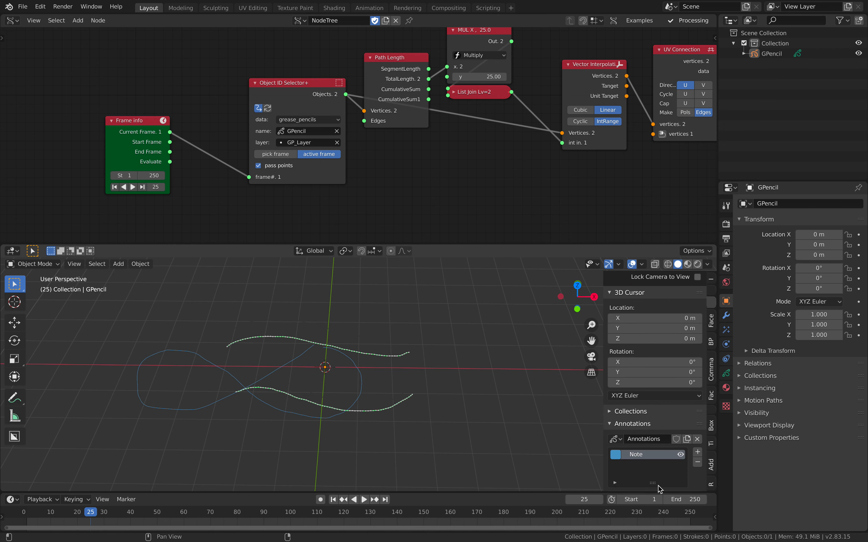
pyautogui.click(697, 462)
pyautogui.moveTo(447, 342); pyautogui.dragTo(462, 340, button='middle')
pyautogui.hotkey('ctrl', 's')
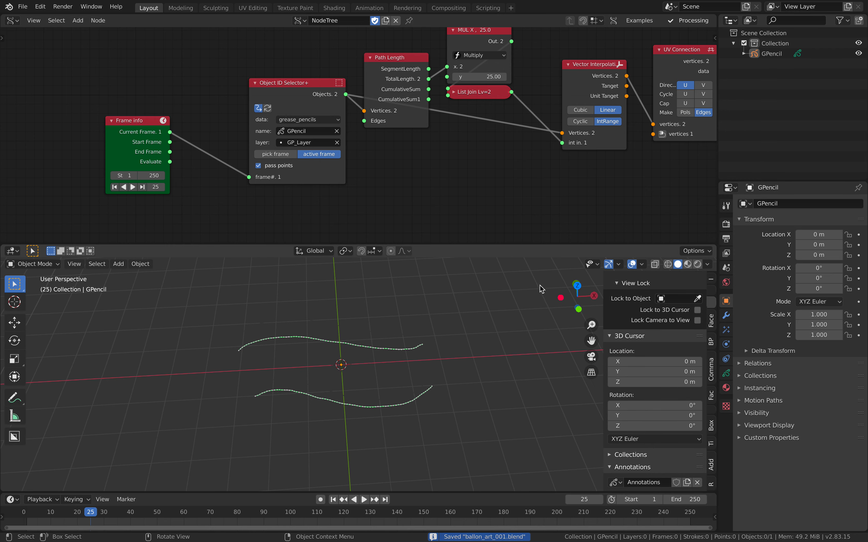
# Draw a large figure-eight grease pencil stroke on GP_Layer at frame 25 and return to Object Mode
pyautogui.click(771, 53)
pyautogui.click(33, 264)
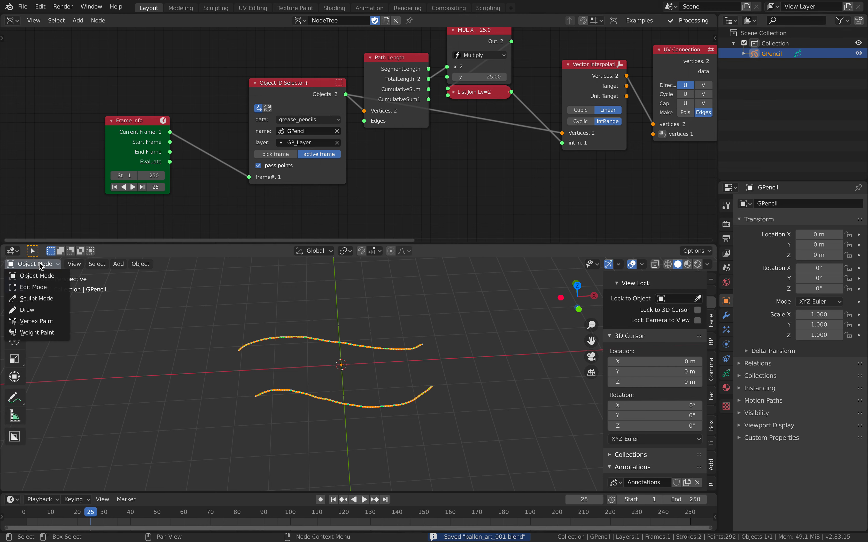
pyautogui.click(40, 315)
pyautogui.keyDown('shift'); pyautogui.moveTo(259, 356); pyautogui.dragTo(239, 336, button='middle'); pyautogui.keyUp('shift')
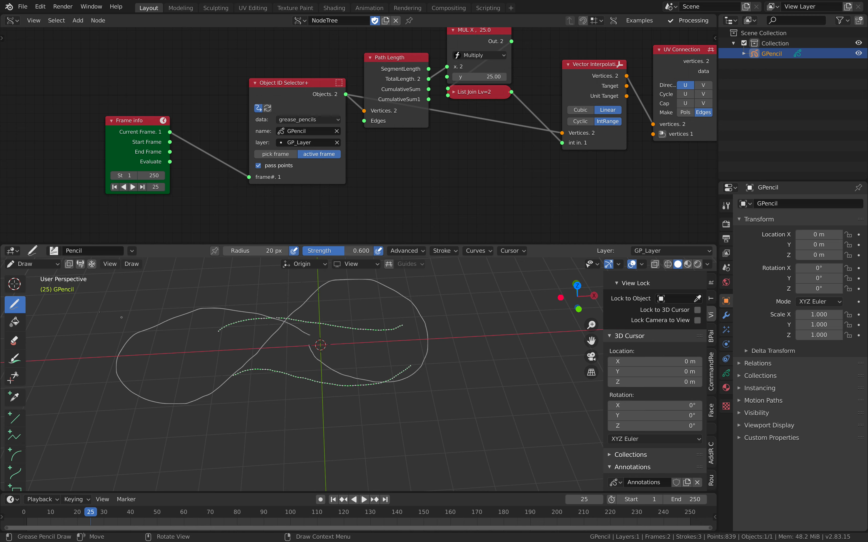
pyautogui.click(33, 264)
pyautogui.click(36, 274)
# Set the current frame to 40 and line up the Polyline and Cubic Spline nodes in one column
pyautogui.moveTo(84, 512)
pyautogui.mouseDown()
pyautogui.moveTo(123, 515)
pyautogui.moveTo(41, 517)
pyautogui.moveTo(131, 515)
pyautogui.mouseUp()
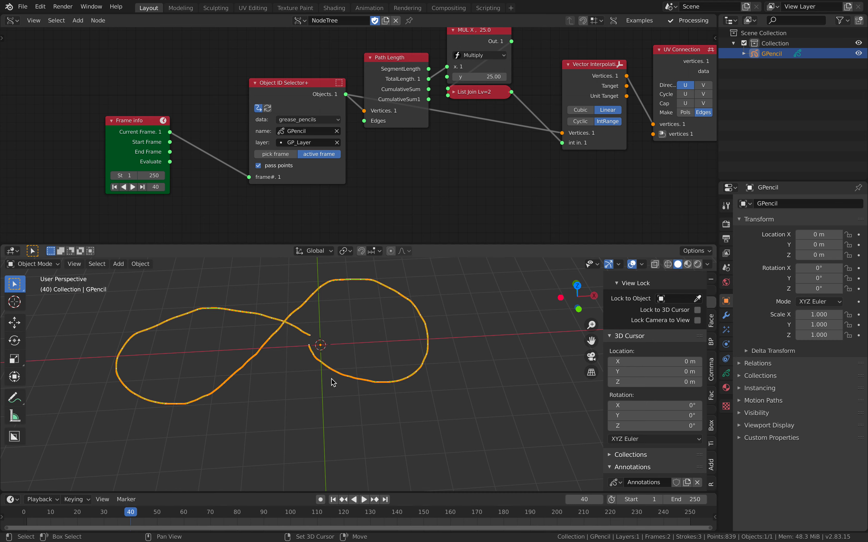
pyautogui.keyDown('shift'); pyautogui.moveTo(335, 295); pyautogui.dragTo(362, 323, button='middle'); pyautogui.keyUp('shift')
pyautogui.moveTo(363, 200); pyautogui.dragTo(210, 211, button='middle')
pyautogui.moveTo(364, 209); pyautogui.dragTo(219, 228, button='middle')
pyautogui.moveTo(446, 198); pyautogui.dragTo(326, 213, button='middle')
pyautogui.moveTo(507, 120); pyautogui.dragTo(366, 176, button='middle')
pyautogui.moveTo(269, 147); pyautogui.dragTo(257, 166)
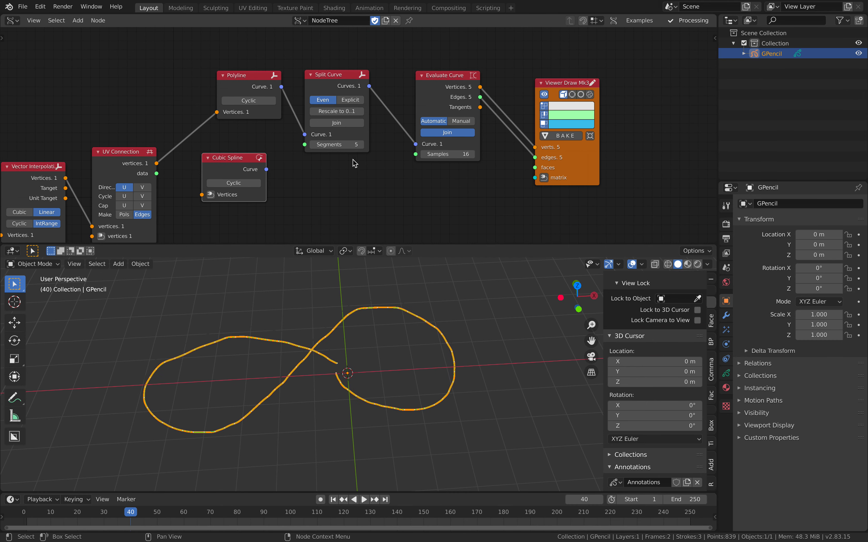
pyautogui.scroll(2, 354, 161)
pyautogui.moveTo(220, 70); pyautogui.dragTo(202, 74)
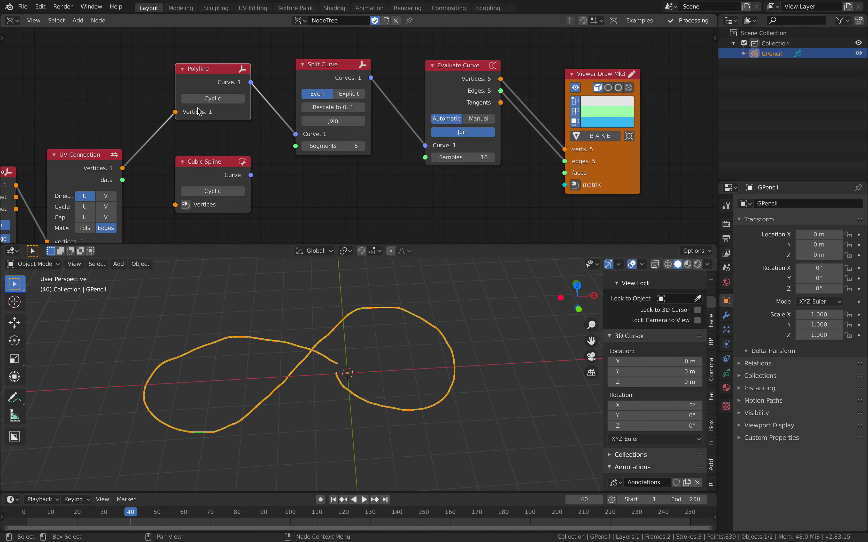
pyautogui.moveTo(203, 158); pyautogui.dragTo(203, 153)
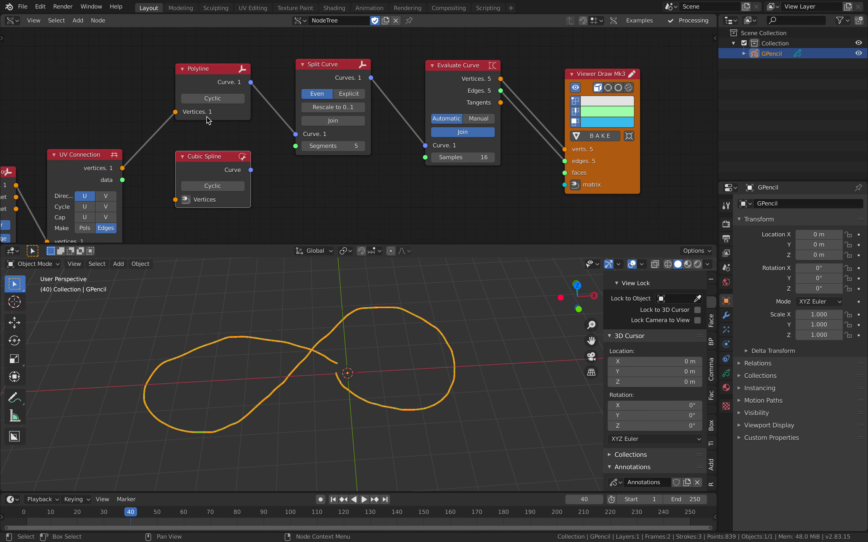
# Try to link the UV Connection node's vertices output to the Cubic Spline node, and save the file
pyautogui.scroll(1, 219, 154)
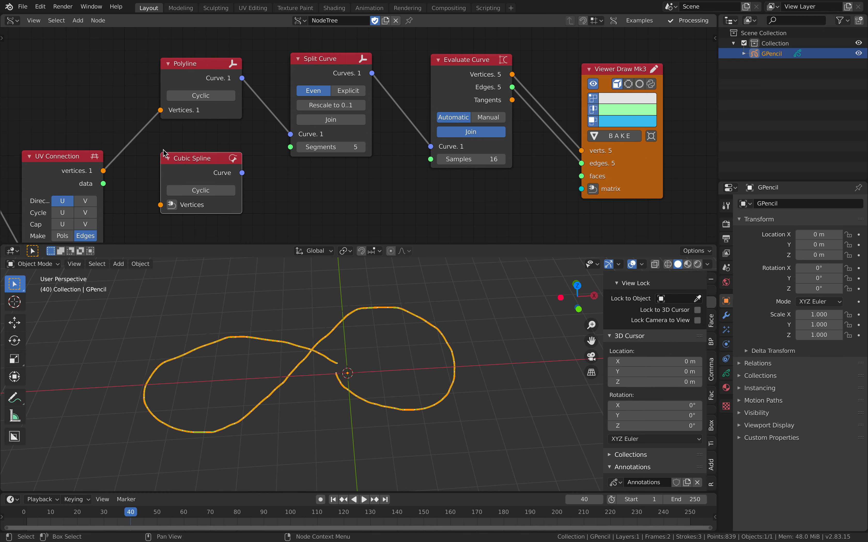
pyautogui.moveTo(104, 171); pyautogui.dragTo(170, 181)
pyautogui.moveTo(478, 184)
pyautogui.mouseDown(button='middle')
pyautogui.moveTo(445, 178)
pyautogui.moveTo(490, 174)
pyautogui.mouseUp(button='middle')
pyautogui.hotkey('ctrl', 's')
pyautogui.scroll(-2, 463, 182)
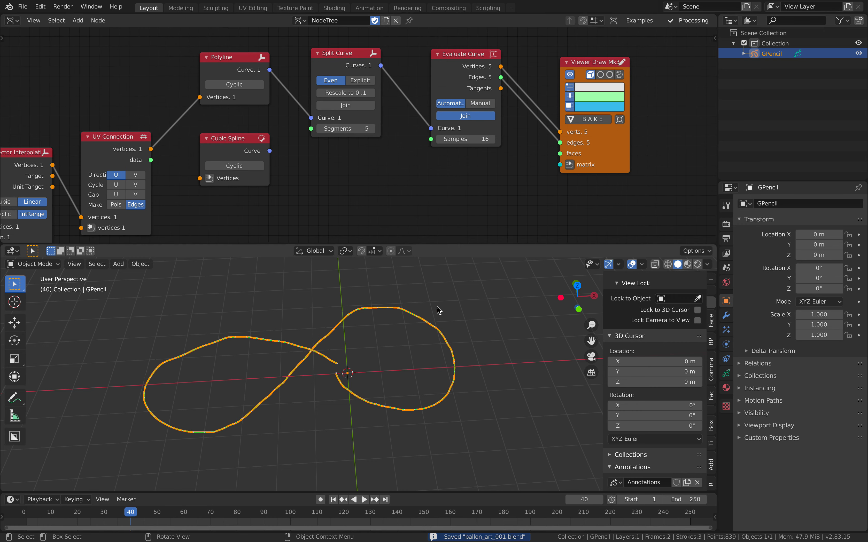
# Bake the five figure-eight segments to meshes and move them and the grease pencil object away from the node preview
pyautogui.click(601, 122)
pyautogui.press('g')
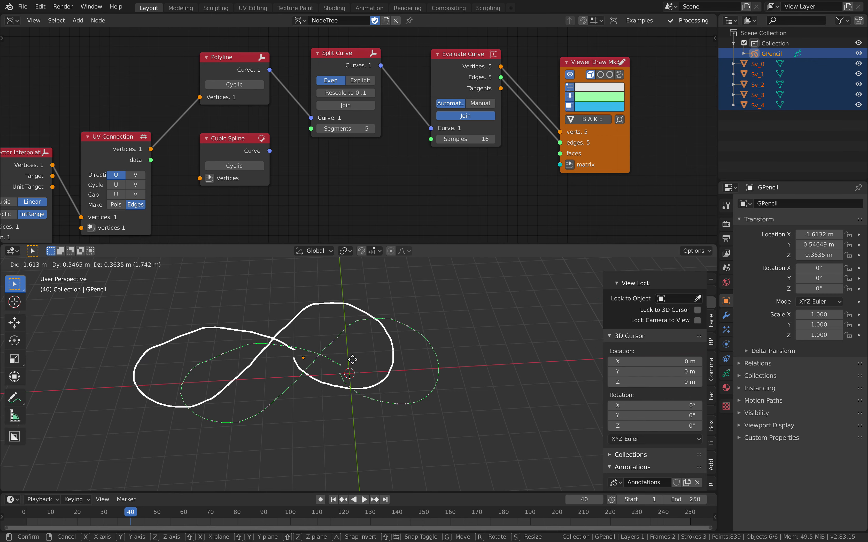
pyautogui.click(359, 359)
pyautogui.keyDown('shift'); pyautogui.moveTo(358, 356); pyautogui.dragTo(461, 417, button='middle'); pyautogui.keyUp('shift')
pyautogui.click(354, 398)
pyautogui.press('g')
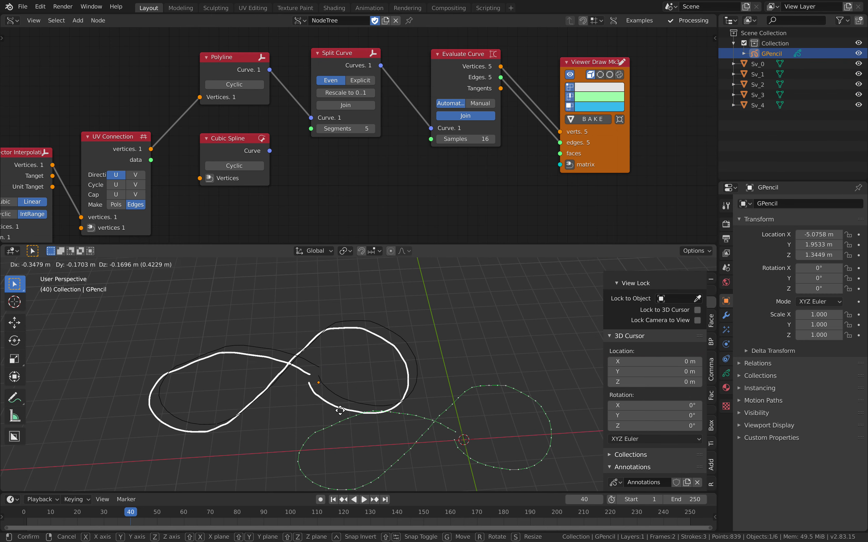
pyautogui.click(323, 332)
# Move individual baked segments of the figure-eight to check how the curve was split
pyautogui.click(316, 340)
pyautogui.press('g')
pyautogui.click(328, 354)
pyautogui.click(329, 327)
pyautogui.press('g')
pyautogui.click(341, 316)
pyautogui.press('g')
pyautogui.click(329, 376)
pyautogui.scroll(-2, 344, 378)
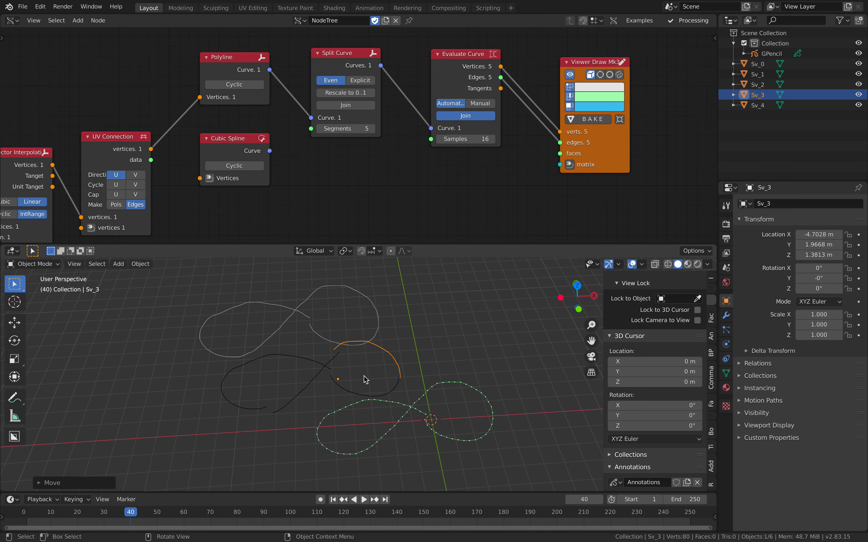
# Reset the grease pencil object's location to the origin and delete all the baked segment meshes
pyautogui.click(379, 324)
pyautogui.hotkey('alt', 'g')
pyautogui.hotkey('alt', 'a')
pyautogui.press('a')
pyautogui.hotkey('alt', 'a')
pyautogui.moveTo(225, 332); pyautogui.dragTo(413, 391)
pyautogui.press('Delete')
pyautogui.moveTo(384, 384); pyautogui.dragTo(393, 353, button='middle')
# Deselect everything, save the file and hide the 3D view's sidebar
pyautogui.click(308, 364)
pyautogui.hotkey('alt', 'a')
pyautogui.hotkey('ctrl', 's')
pyautogui.press('n')
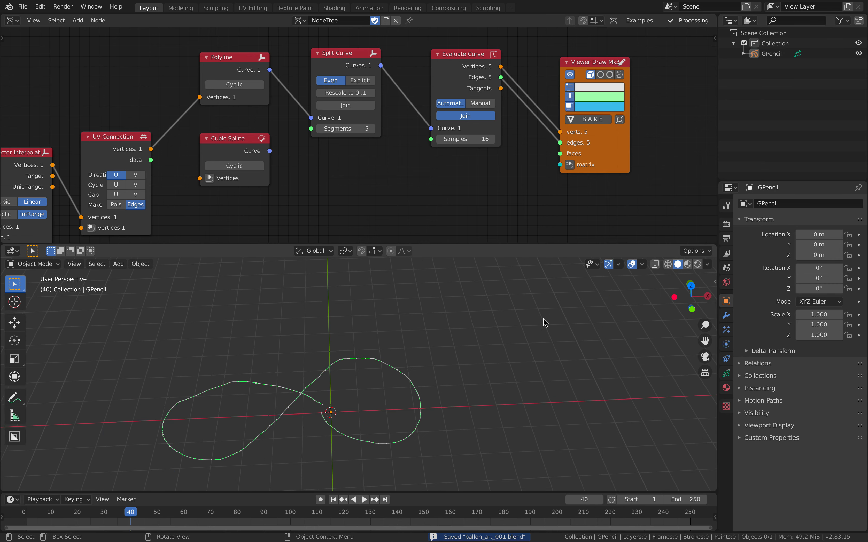
# Replace the Viewer Draw Mk3 node with a BV Alpha node, leaving a gap after the Evaluate Curve node
pyautogui.moveTo(433, 341); pyautogui.dragTo(429, 312, button='middle')
pyautogui.scroll(2, 412, 314)
pyautogui.scroll(-3, 398, 317)
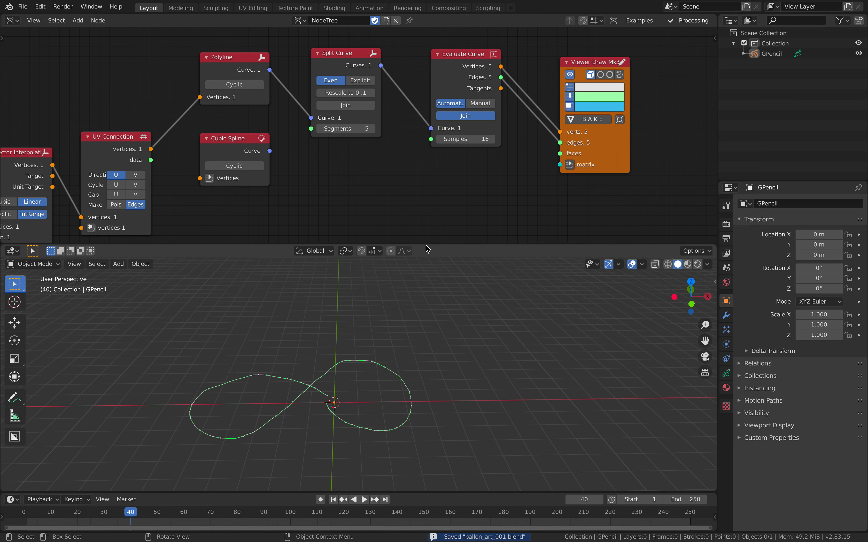
pyautogui.moveTo(491, 199); pyautogui.dragTo(335, 202, button='middle')
pyautogui.moveTo(448, 165); pyautogui.dragTo(494, 145)
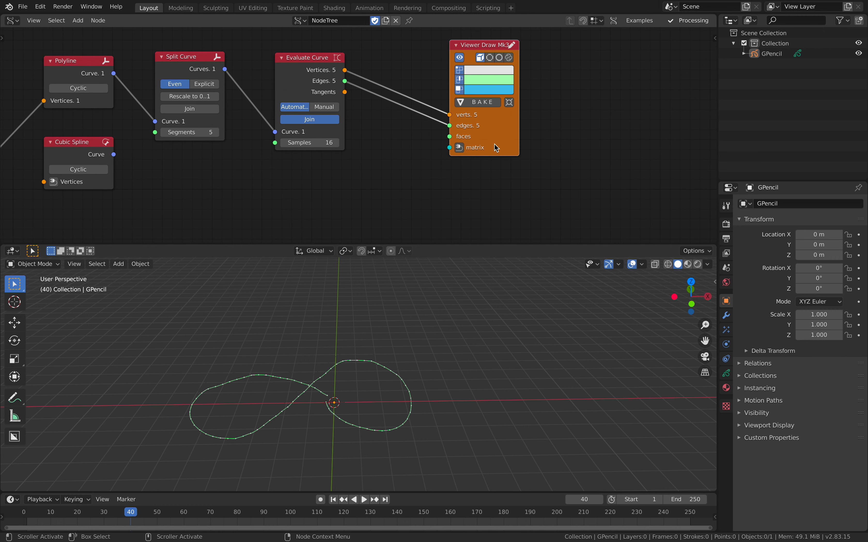
pyautogui.press('x')
pyautogui.hotkey('shift', 'a')
pyautogui.moveTo(448, 115)
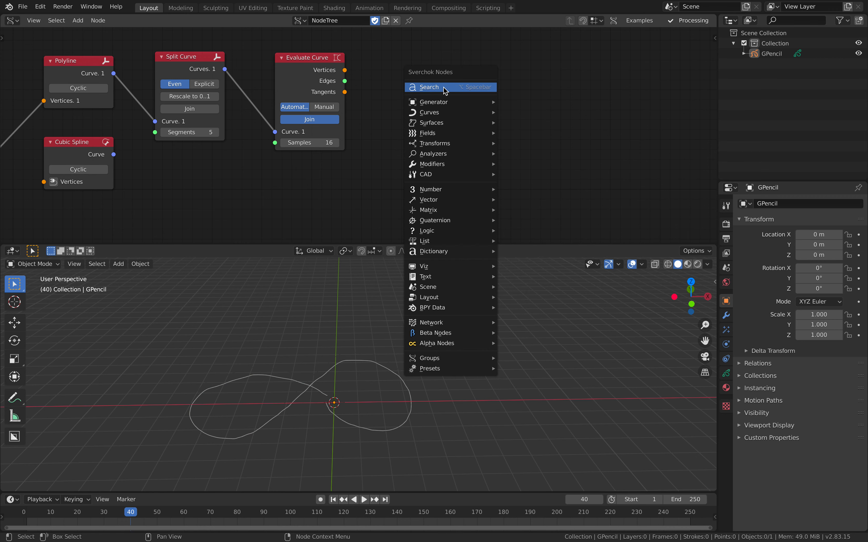
pyautogui.click(446, 87)
pyautogui.write('alpha')
pyautogui.press('Return')
pyautogui.click(552, 66)
# Add a Bevel a Curve node between the Evaluate Curve and BV Alpha nodes
pyautogui.hotkey('shift', 'a')
pyautogui.click(441, 102)
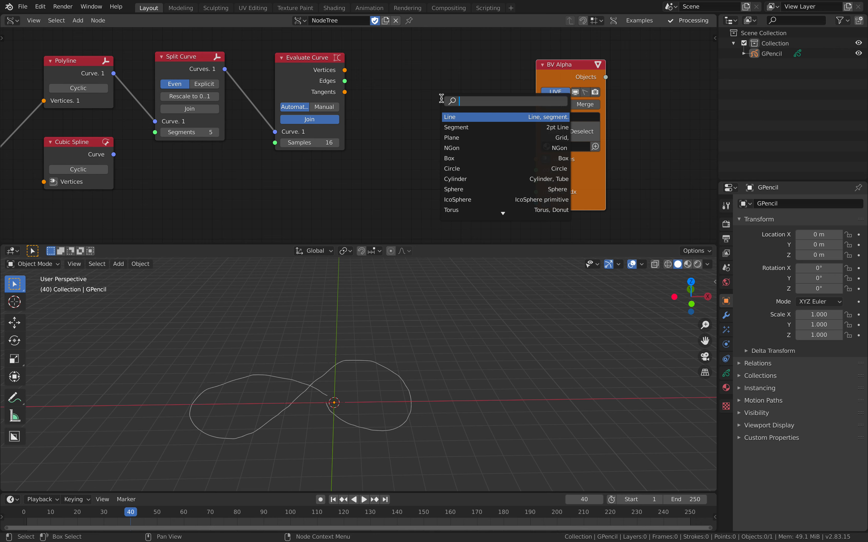
pyautogui.write('bevel')
pyautogui.press('Return')
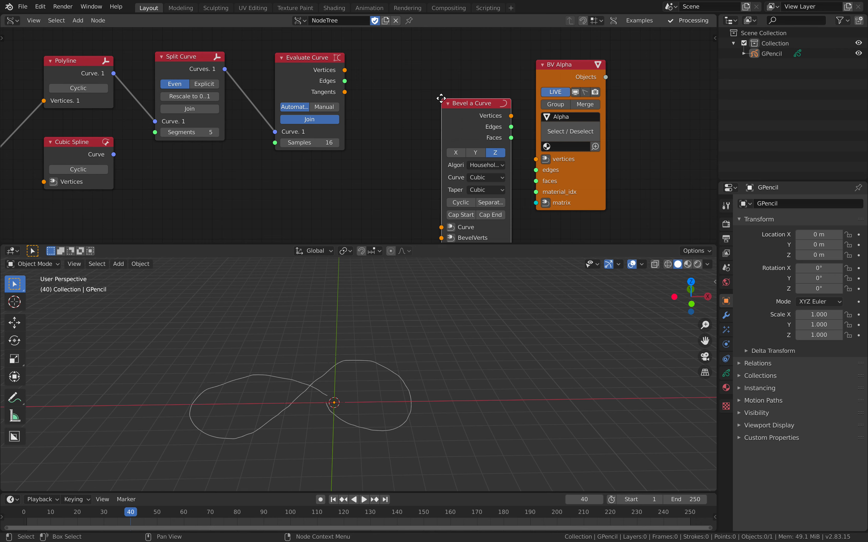
pyautogui.click(391, 67)
# Save the file, and save a new incremental version as ballon_art_002.blend
pyautogui.hotkey('ctrl', 's')
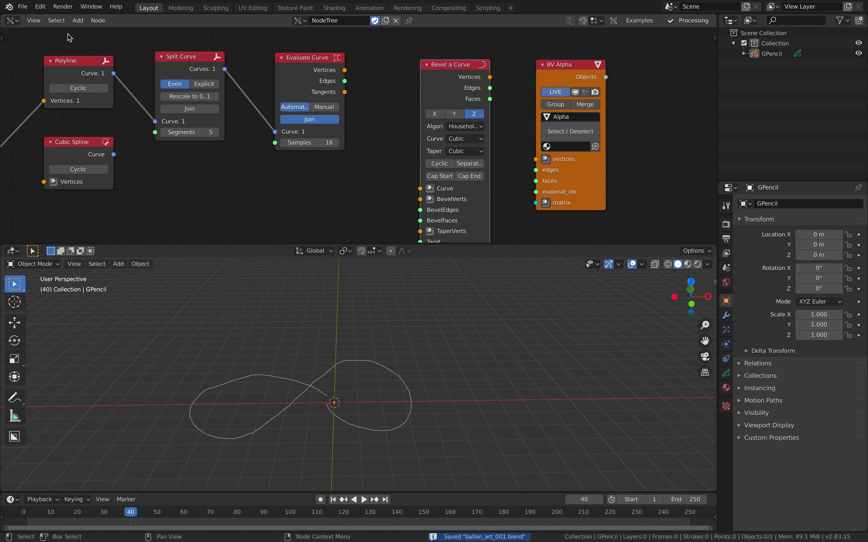
pyautogui.click(23, 6)
pyautogui.hotkey('ctrl', 'shift', 's')
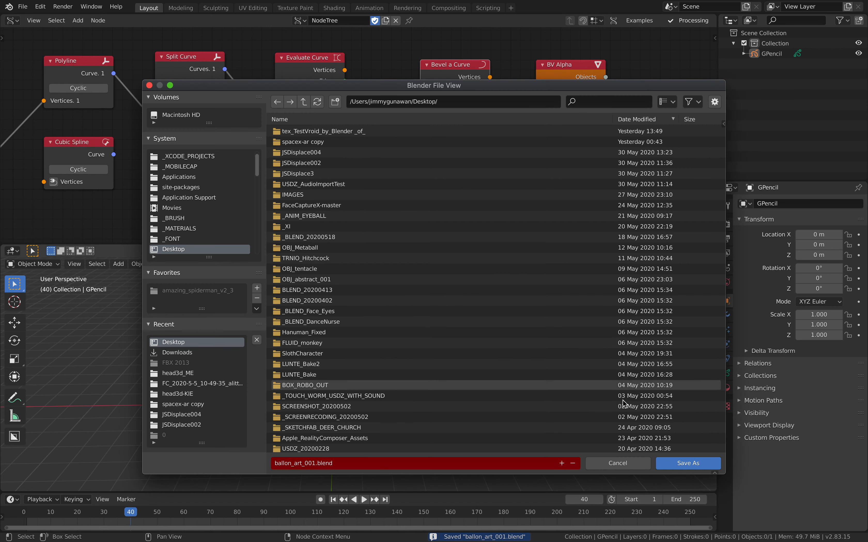
pyautogui.click(561, 463)
pyautogui.click(669, 462)
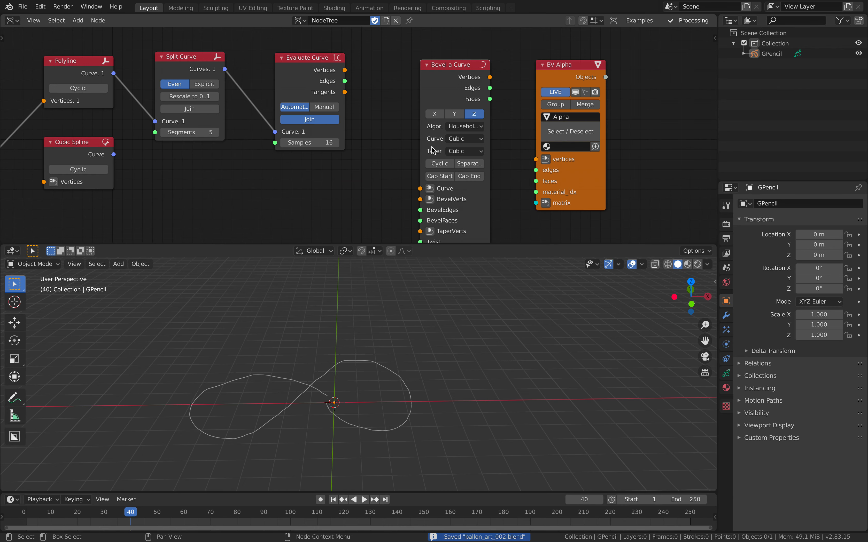
# Move the Evaluate Curve node slightly lower in the space between the Split Curve and Bevel a Curve nodes
pyautogui.scroll(-1, 389, 92)
pyautogui.moveTo(326, 72); pyautogui.dragTo(322, 89)
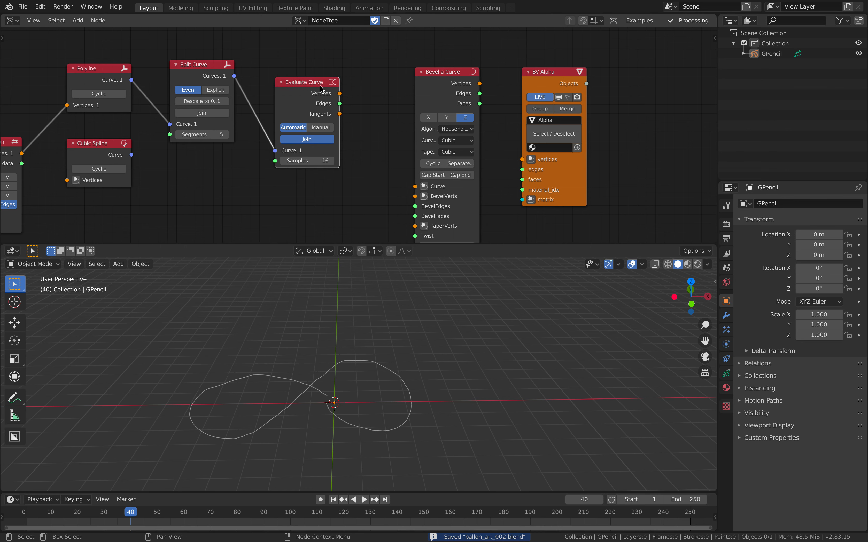
pyautogui.moveTo(340, 96); pyautogui.dragTo(364, 74, button='middle')
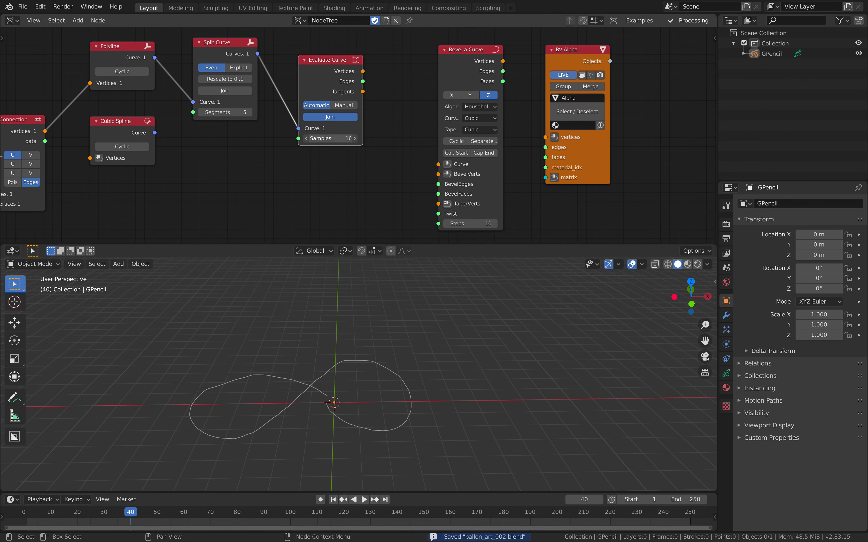
# Set the Evaluate Curve node's Samples to 4 and connect its Vertices to the Bevel a Curve node's Curve input
pyautogui.press('Return')
pyautogui.moveTo(363, 72); pyautogui.dragTo(439, 166)
# Add a Circle node below Evaluate Curve and connect its Vertices to BevelVerts and its Polygons to BevelFaces
pyautogui.hotkey('alt', 'space')
pyautogui.write('circ')
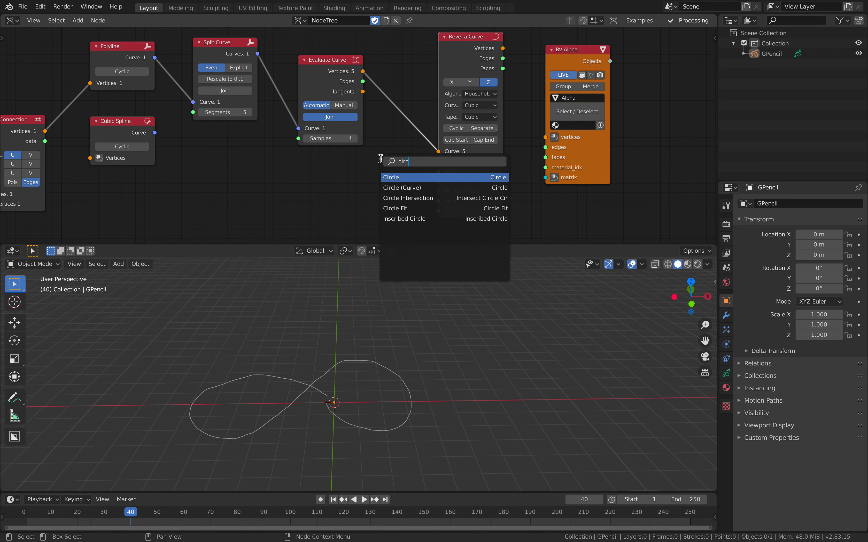
pyautogui.press('Return')
pyautogui.click(299, 160)
pyautogui.moveTo(360, 171); pyautogui.dragTo(444, 163)
pyautogui.moveTo(360, 191); pyautogui.dragTo(438, 181)
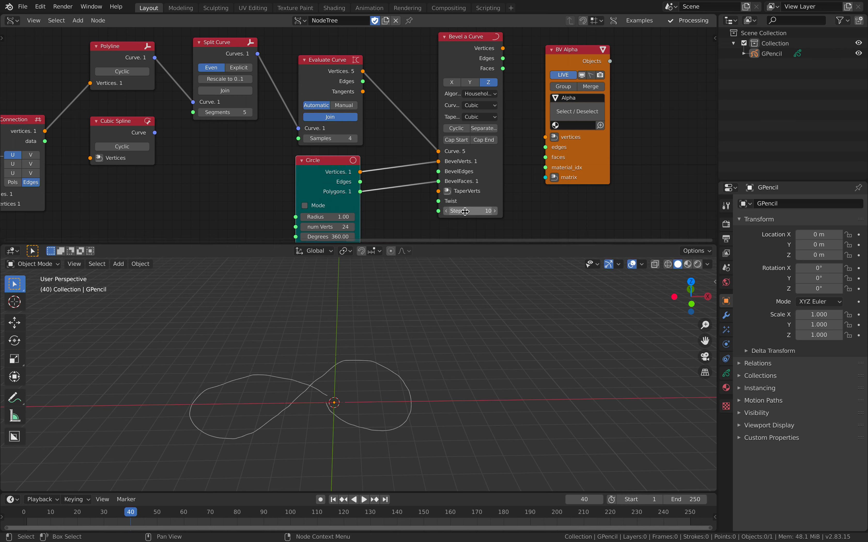
# Connect the Bevel a Curve node's vertices, edges and faces to BV Alpha, tidy both nodes' positions and save the file
pyautogui.moveTo(463, 61); pyautogui.dragTo(447, 67)
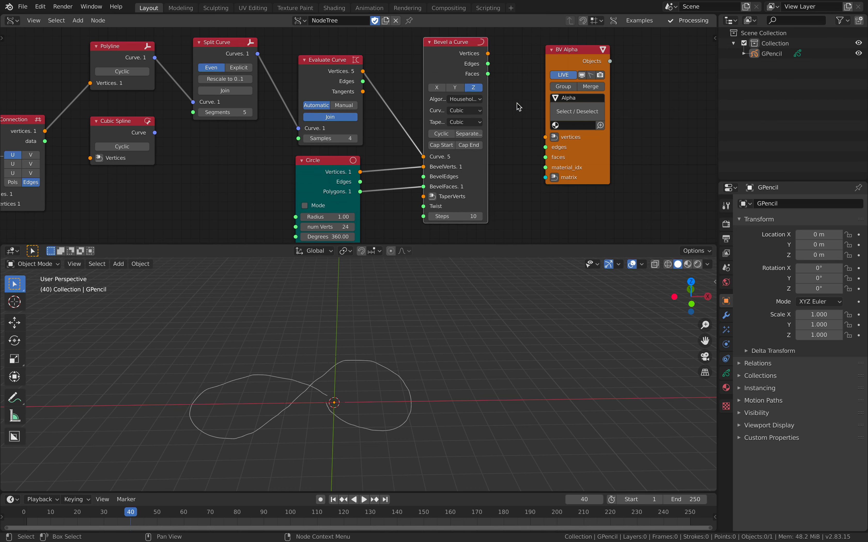
pyautogui.keyDown('shift'); pyautogui.click(563, 139); pyautogui.keyUp('shift')
pyautogui.press('f')
pyautogui.click(529, 86)
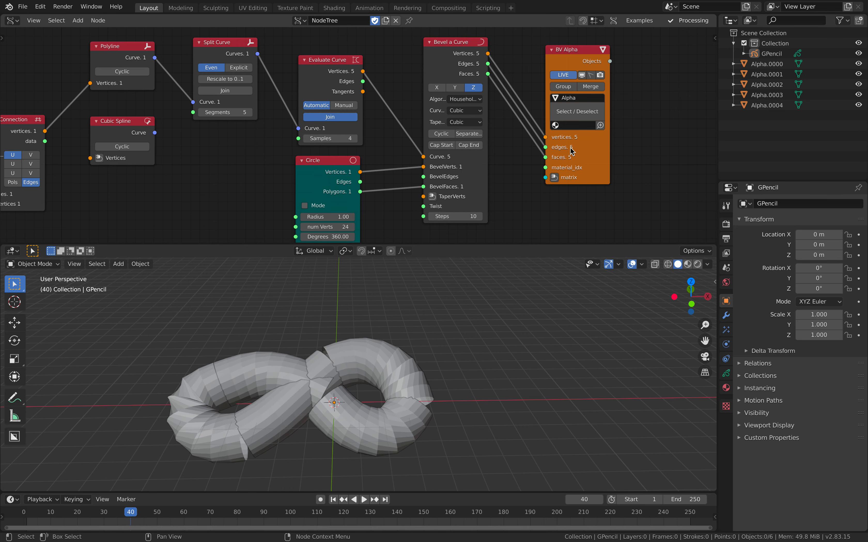
pyautogui.moveTo(570, 146); pyautogui.dragTo(555, 126)
pyautogui.click(539, 194)
pyautogui.hotkey('ctrl', 's')
# Reduce the Circle node's Radius to 0.48 to make the bevelled tubes thinner
pyautogui.moveTo(484, 317); pyautogui.dragTo(540, 323, button='middle')
pyautogui.click(459, 360)
pyautogui.moveTo(459, 361)
pyautogui.mouseDown(button='middle')
pyautogui.moveTo(449, 365)
pyautogui.moveTo(455, 353)
pyautogui.mouseUp(button='middle')
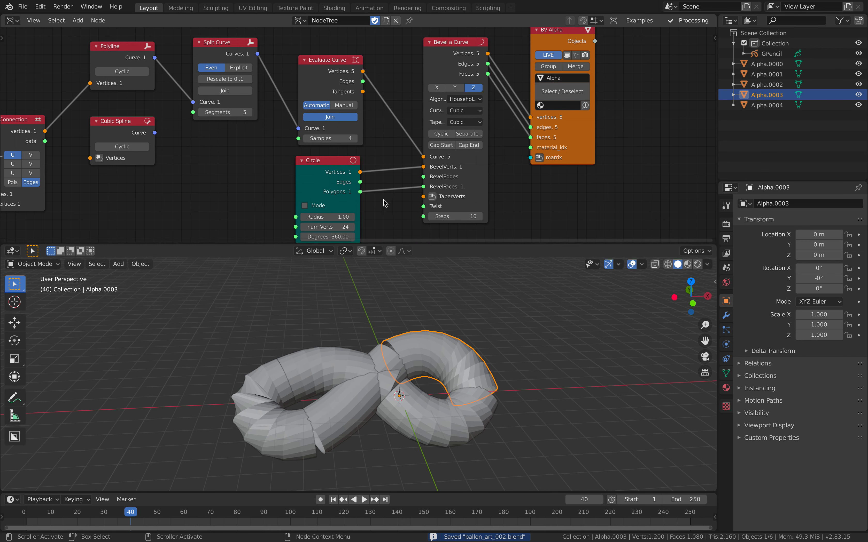
pyautogui.moveTo(384, 202); pyautogui.dragTo(391, 174, button='middle')
pyautogui.moveTo(347, 189); pyautogui.dragTo(298, 190)
pyautogui.moveTo(367, 378); pyautogui.dragTo(273, 345, button='middle')
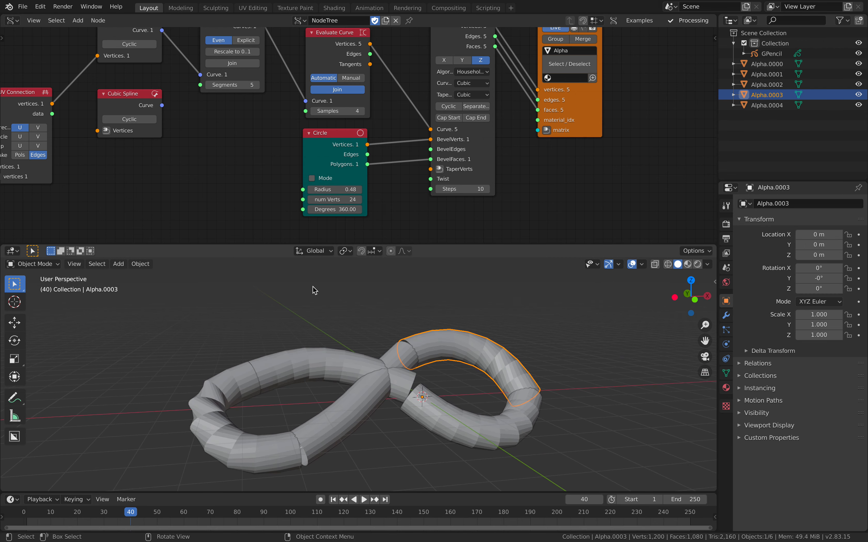
# Change the Bevel a Curve node's algorithm to Tracking
pyautogui.moveTo(437, 82); pyautogui.dragTo(435, 121, button='middle')
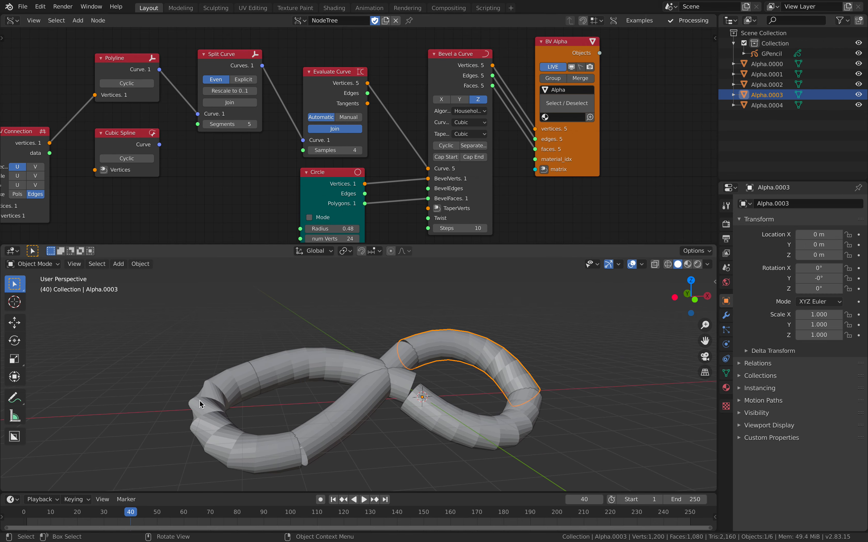
pyautogui.moveTo(199, 404); pyautogui.dragTo(195, 417, button='middle')
pyautogui.click(469, 111)
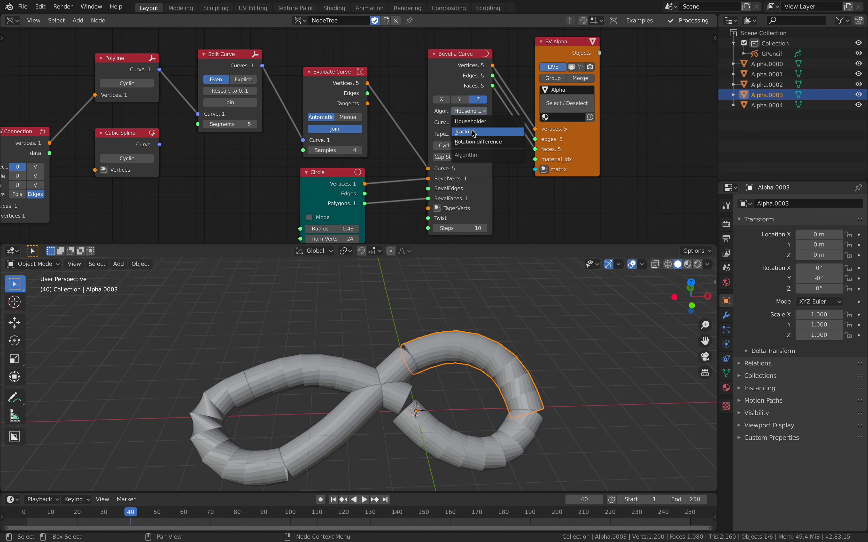
pyautogui.click(473, 132)
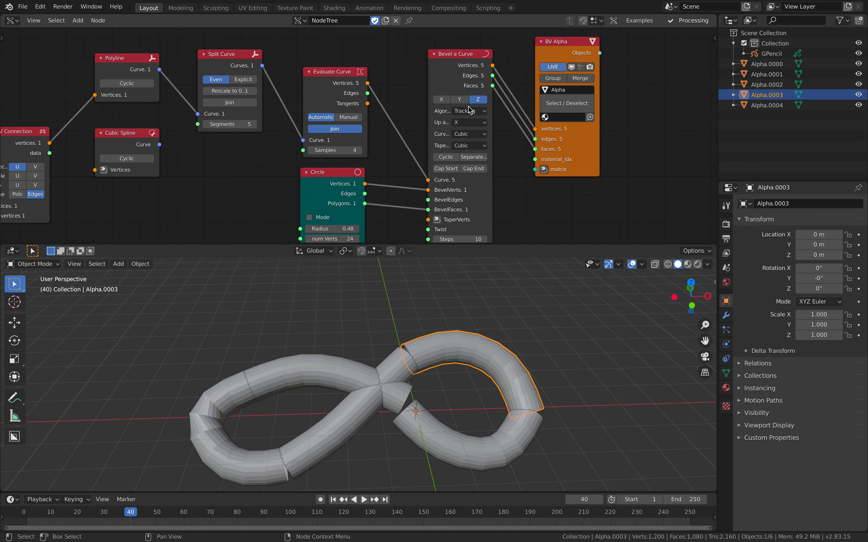
# Set the Bevel a Curve node's Steps to 4 and save the file
pyautogui.moveTo(466, 240); pyautogui.dragTo(486, 156, button='middle')
pyautogui.click(487, 155)
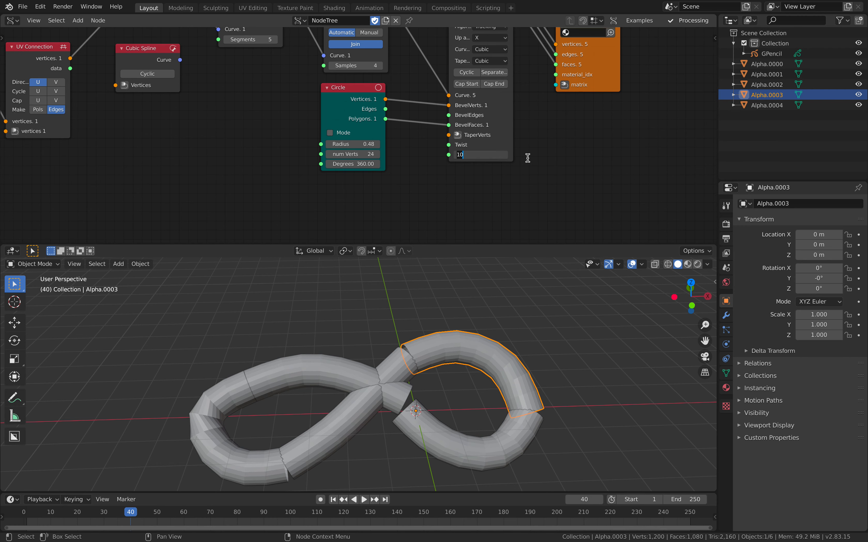
pyautogui.write('4')
pyautogui.press('Return')
pyautogui.moveTo(548, 161); pyautogui.dragTo(535, 161, button='middle')
pyautogui.hotkey('ctrl', 's')
# Enable both Cap Start and Cap End on the Bevel a Curve node
pyautogui.click(461, 112)
pyautogui.click(478, 113)
pyautogui.moveTo(497, 332); pyautogui.dragTo(526, 344, button='middle')
pyautogui.click(509, 341)
pyautogui.click(461, 115)
pyautogui.click(462, 115)
pyautogui.click(479, 114)
pyautogui.click(482, 113)
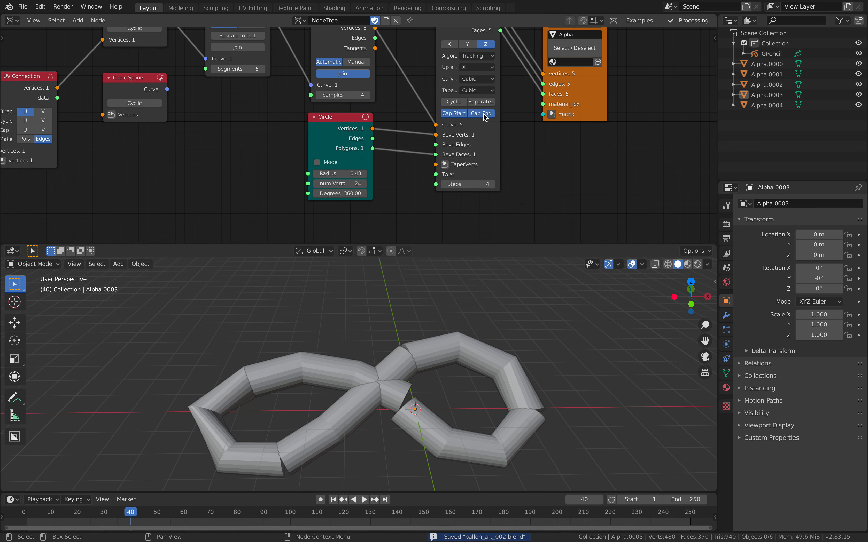
# Hide the GPencil object so only the bevelled tube segments show
pyautogui.moveTo(502, 321); pyautogui.dragTo(492, 320, button='middle')
pyautogui.click(474, 355)
pyautogui.moveTo(474, 355)
pyautogui.mouseDown(button='middle')
pyautogui.moveTo(456, 325)
pyautogui.moveTo(431, 346)
pyautogui.mouseUp(button='middle')
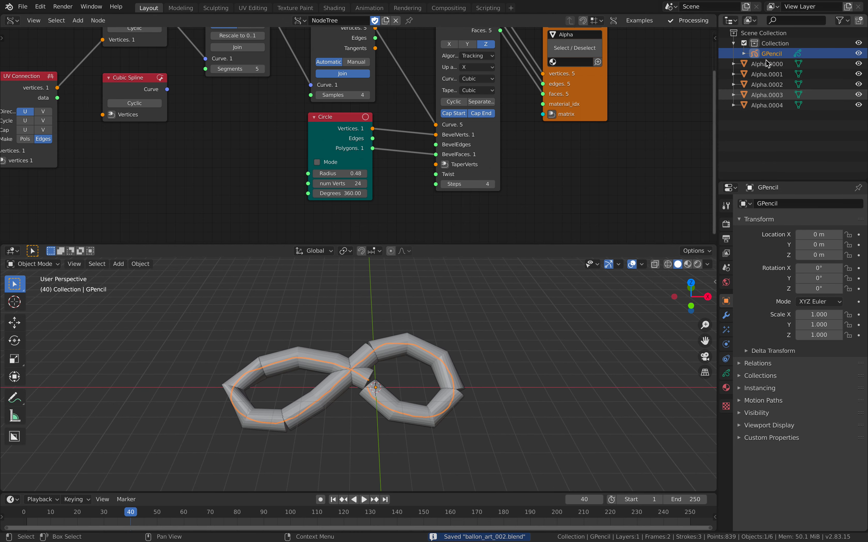
pyautogui.click(859, 53)
# Add a level 2 Subdivision Surface modifier to all the Alpha segments, shade them smooth and save the file
pyautogui.moveTo(434, 346); pyautogui.dragTo(445, 327, button='middle')
pyautogui.click(388, 350)
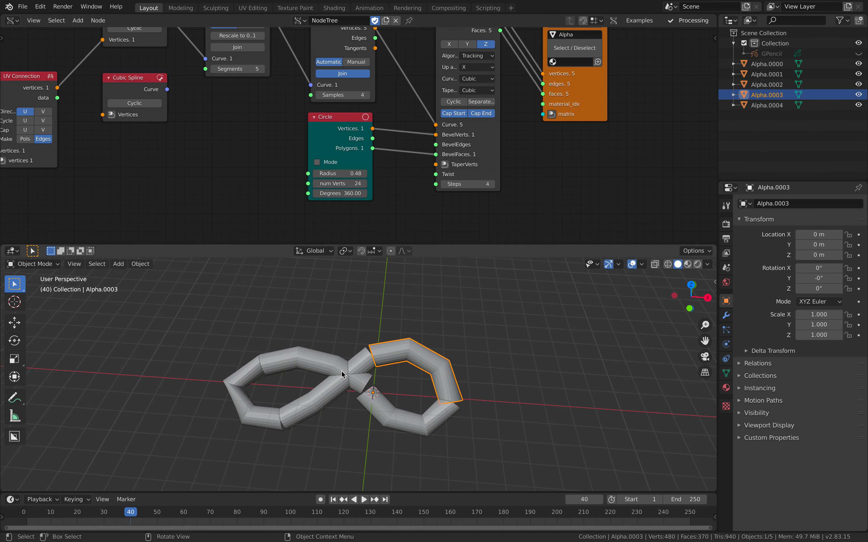
pyautogui.click(312, 359)
pyautogui.press('a')
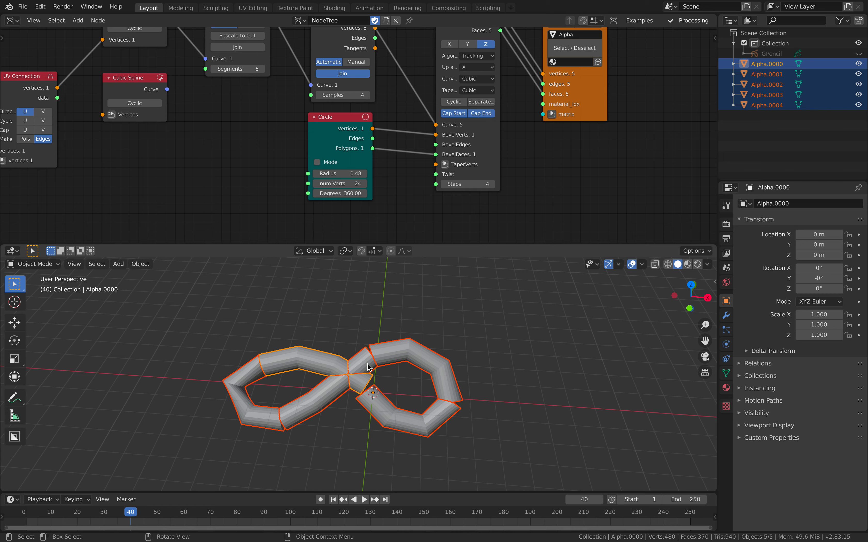
pyautogui.hotkey('ctrl', '2')
pyautogui.rightClick(369, 353)
pyautogui.click(369, 353)
pyautogui.hotkey('alt', 'a')
pyautogui.moveTo(324, 374); pyautogui.dragTo(396, 346, button='middle')
pyautogui.hotkey('ctrl', 's')
# Set the viewport's solid shading colour to Random, deselect the segments and save the file
pyautogui.click(401, 342)
pyautogui.click(299, 353)
pyautogui.click(340, 370)
pyautogui.click(707, 266)
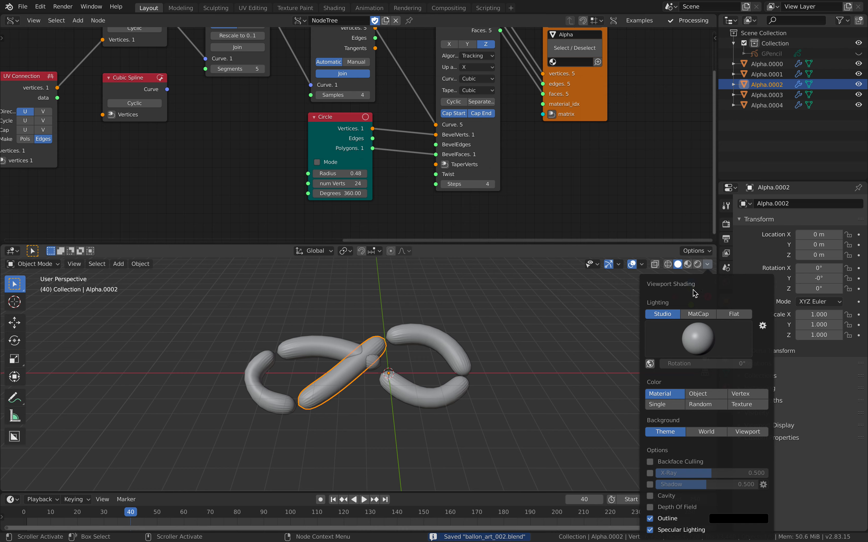
pyautogui.click(650, 485)
pyautogui.click(650, 485)
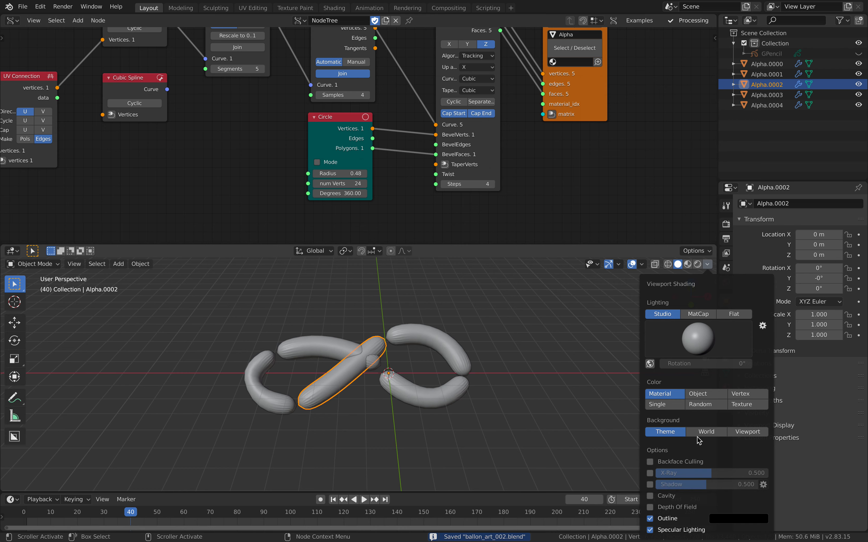
pyautogui.click(700, 404)
pyautogui.press('a')
pyautogui.press('a')
pyautogui.moveTo(426, 325); pyautogui.dragTo(439, 372, button='middle')
pyautogui.moveTo(571, 137); pyautogui.dragTo(487, 241, button='middle')
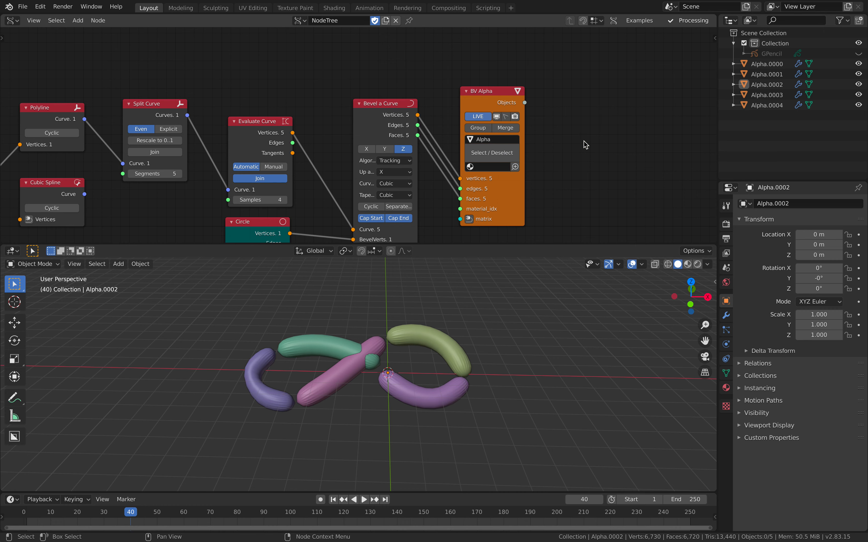
pyautogui.scroll(-2, 585, 141)
pyautogui.hotkey('ctrl', 's')
# Add a Monkey mesh, move it beside the tubes to about X 7.96, Y 1.01, Z 1.31 m and scale it to about 3.88
pyautogui.moveTo(468, 375); pyautogui.dragTo(360, 328, button='middle')
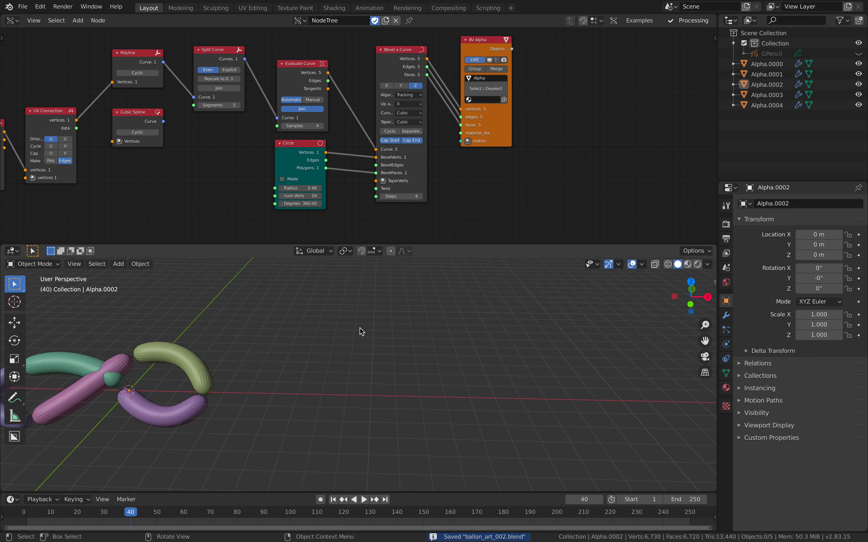
pyautogui.hotkey('shift', 'a')
pyautogui.moveTo(360, 272)
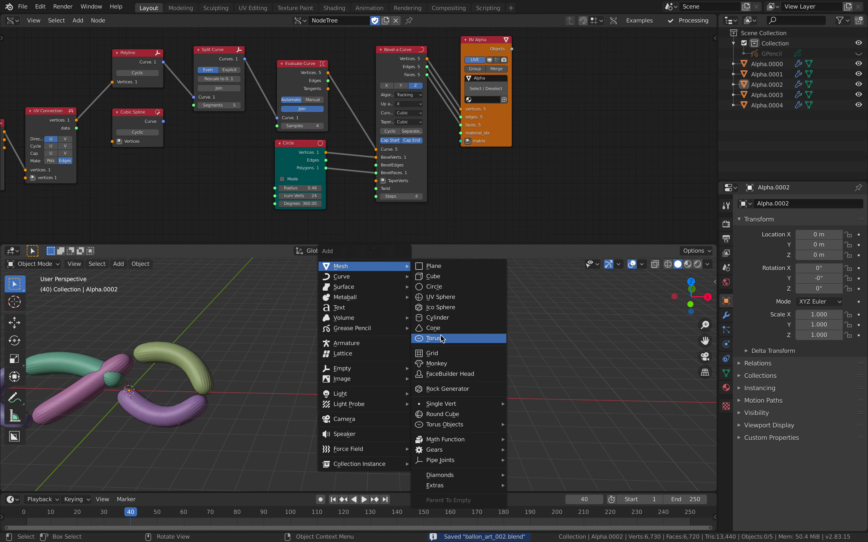
pyautogui.click(445, 364)
pyautogui.press('g')
pyautogui.click(373, 364)
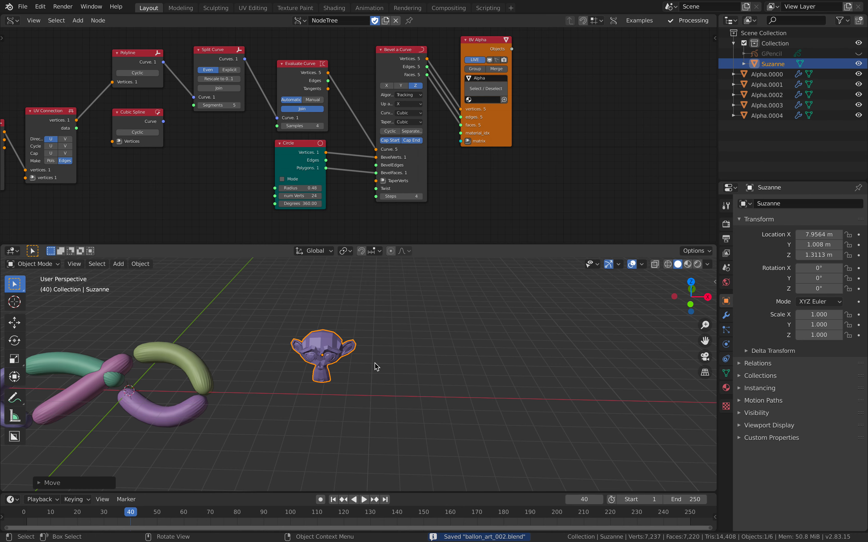
pyautogui.press('s')
pyautogui.click(370, 362)
pyautogui.moveTo(369, 363); pyautogui.dragTo(473, 273, button='middle')
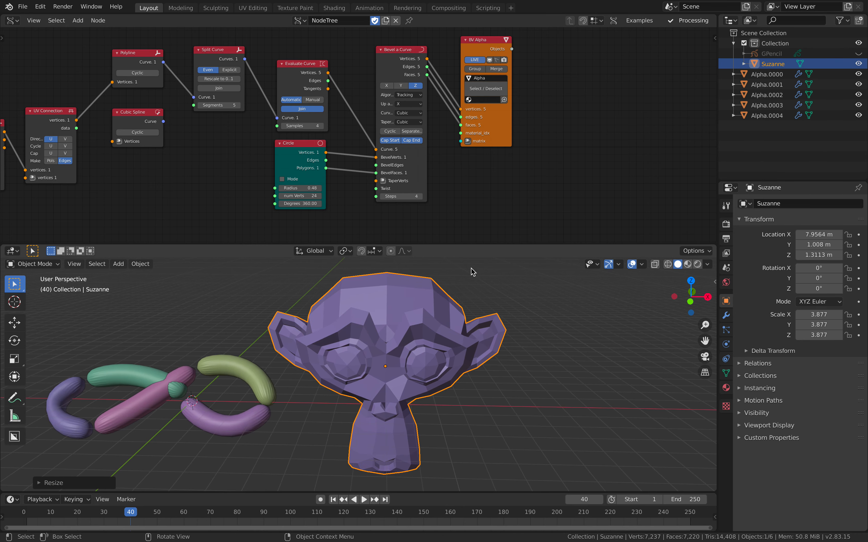
# Enlarge the 3D viewport, unhide the GPencil object and go to frame 60
pyautogui.moveTo(470, 245); pyautogui.dragTo(470, 209)
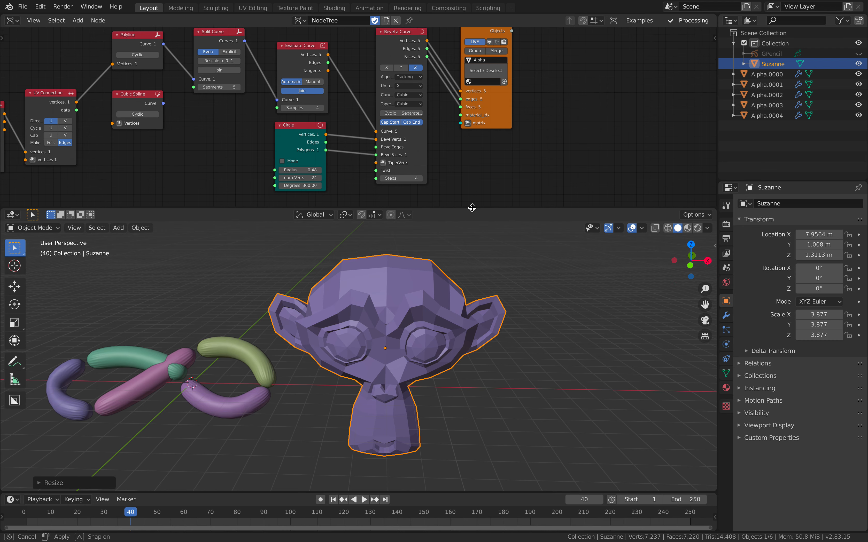
pyautogui.click(771, 54)
pyautogui.click(858, 53)
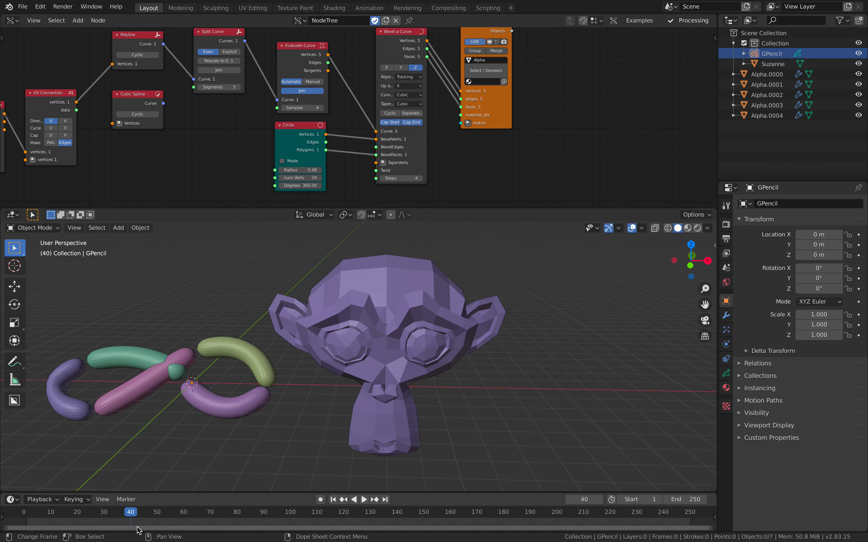
pyautogui.click(185, 516)
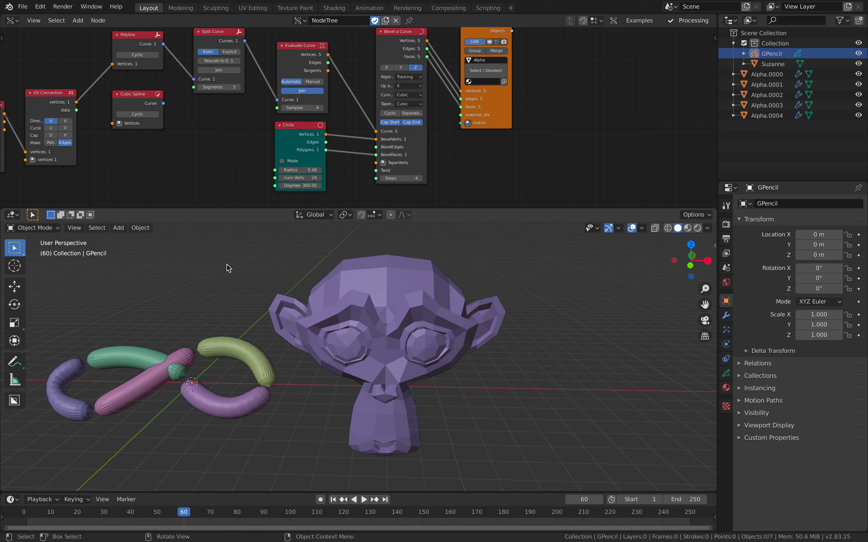
# Put the GPencil object in Draw mode and set its stroke placement to Surface
pyautogui.click(362, 296)
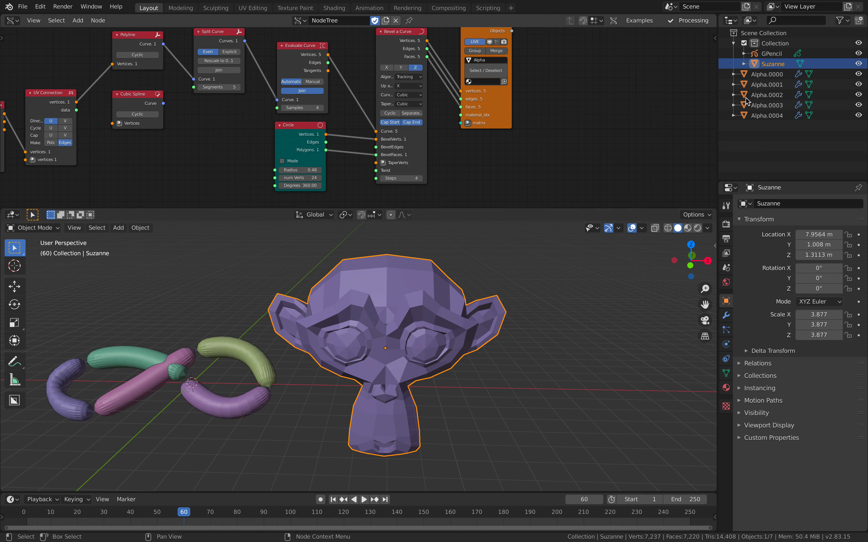
pyautogui.click(769, 55)
pyautogui.click(34, 228)
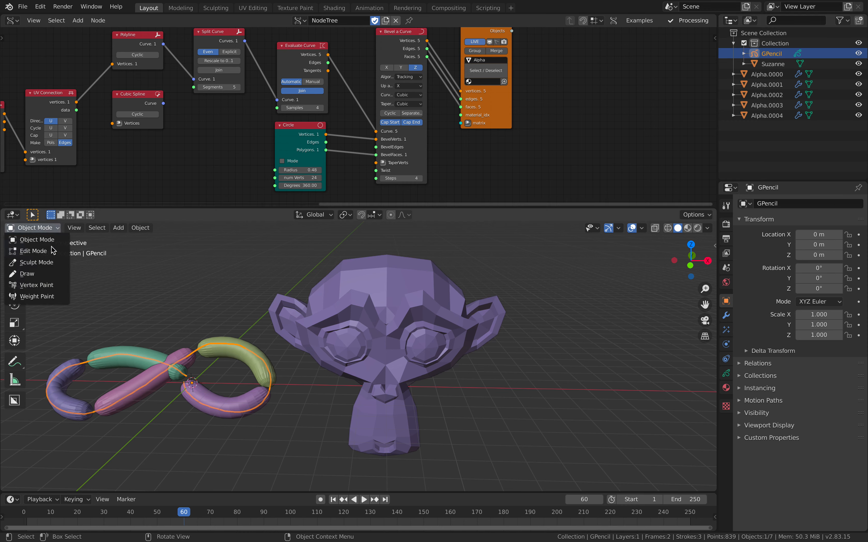
pyautogui.click(53, 273)
pyautogui.click(315, 229)
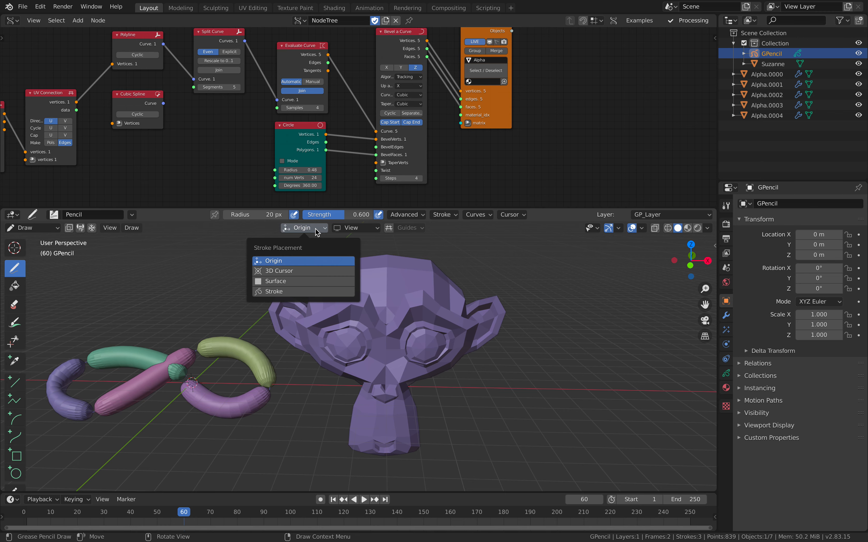
pyautogui.click(275, 281)
# Enlarge the 3D viewport and draw grease pencil outlines and spirals over the monkey's eyes
pyautogui.moveTo(413, 323)
pyautogui.mouseDown(button='middle')
pyautogui.moveTo(443, 321)
pyautogui.moveTo(418, 337)
pyautogui.mouseUp(button='middle')
pyautogui.scroll(1, 442, 321)
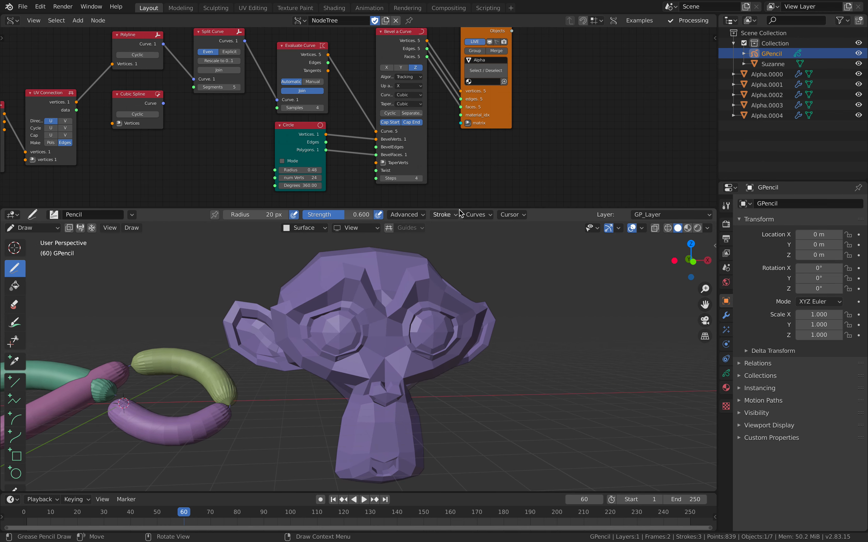
pyautogui.moveTo(460, 208); pyautogui.dragTo(460, 136)
pyautogui.moveTo(441, 239); pyautogui.dragTo(424, 271, button='middle')
pyautogui.moveTo(412, 275); pyautogui.dragTo(422, 258)
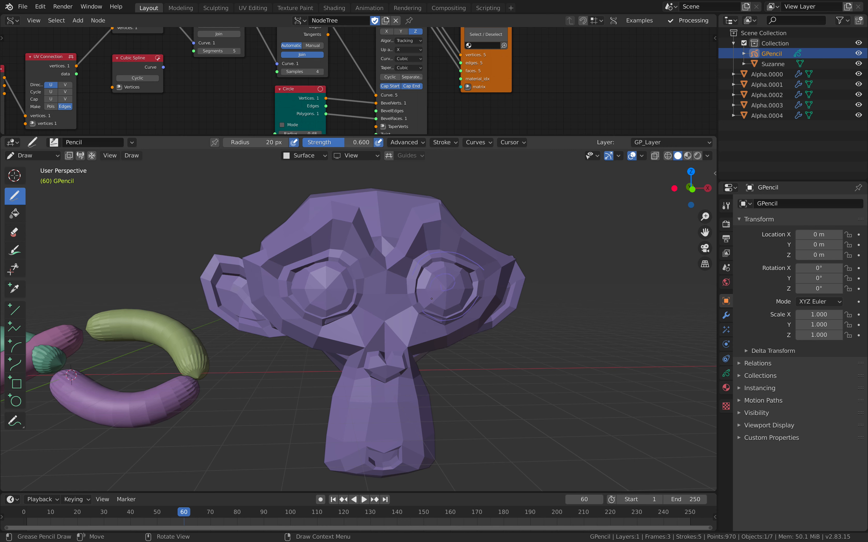
pyautogui.moveTo(431, 304); pyautogui.dragTo(431, 304)
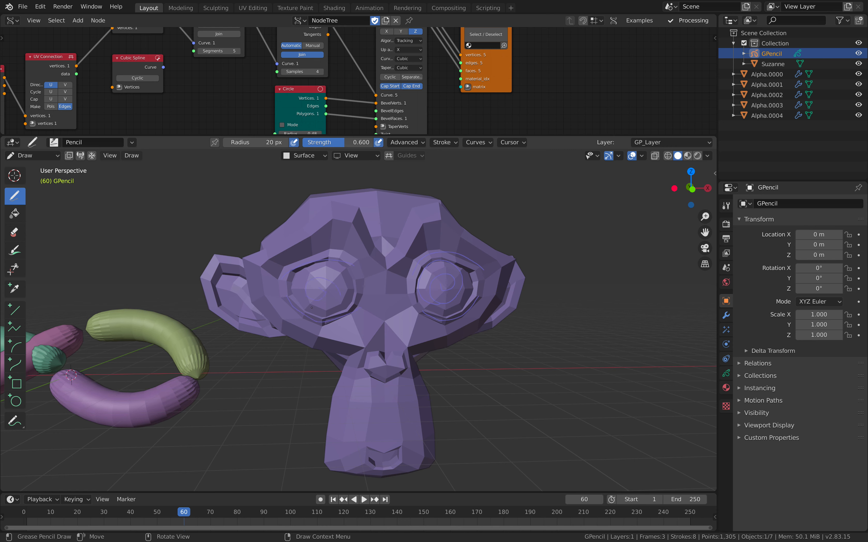
# Create a new material for the GPencil object and switch the viewport to Material Preview shading
pyautogui.click(726, 387)
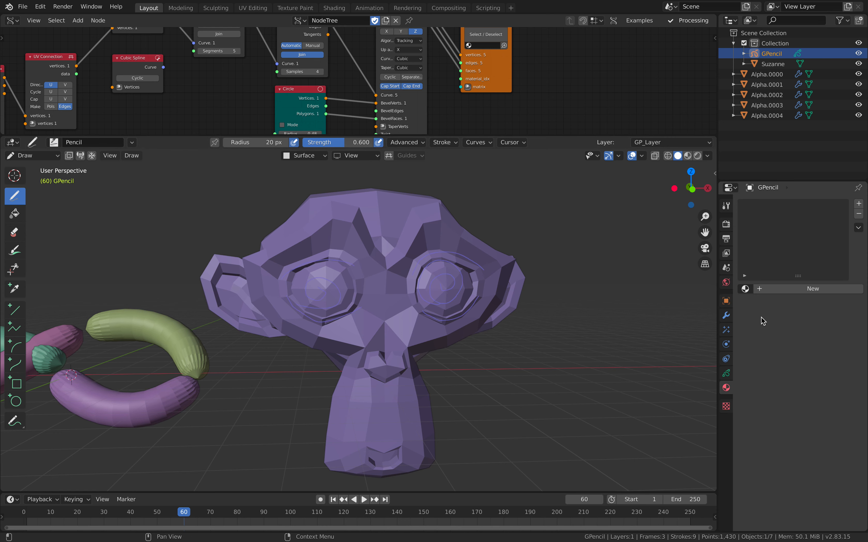
pyautogui.click(776, 290)
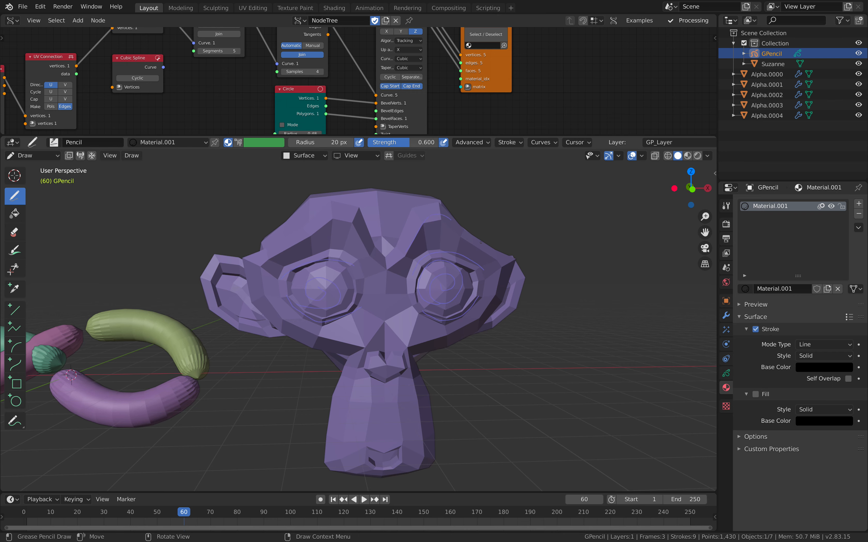
pyautogui.moveTo(480, 280); pyautogui.dragTo(470, 275, button='middle')
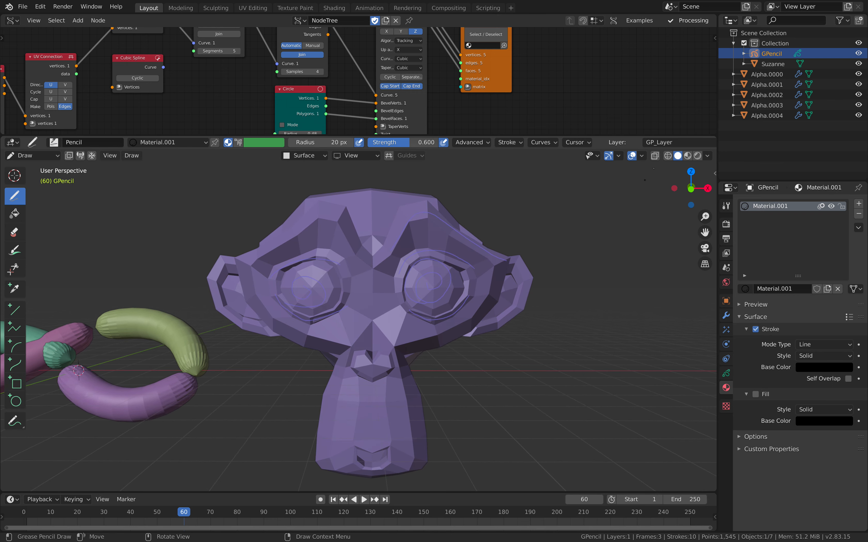
pyautogui.click(688, 155)
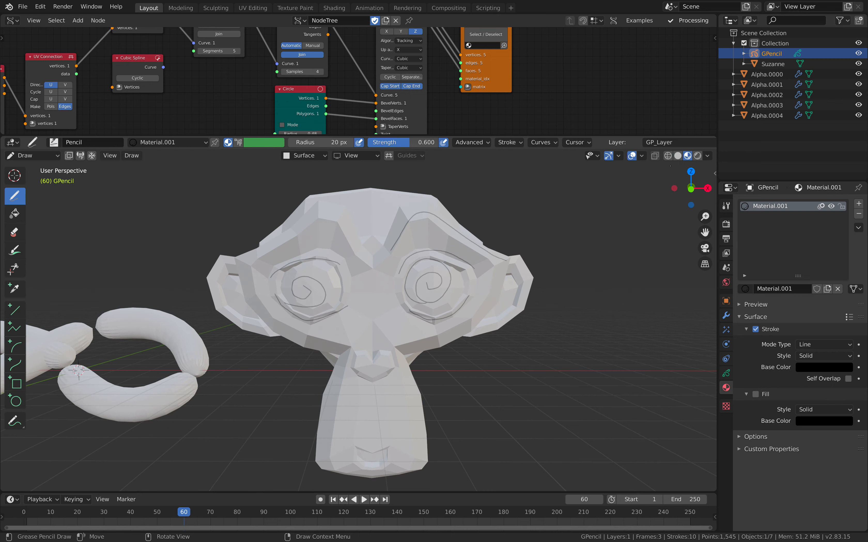
pyautogui.moveTo(375, 283); pyautogui.dragTo(389, 285, button='middle')
pyautogui.scroll(1, 462, 332)
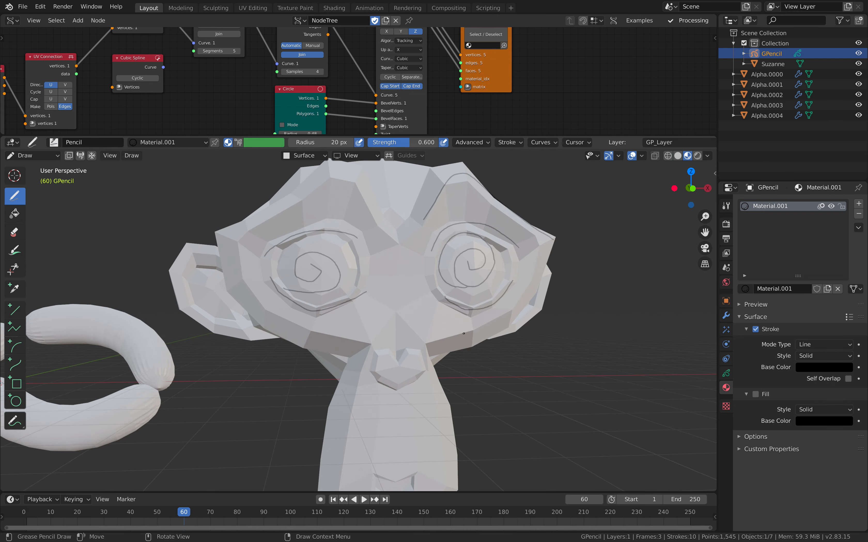
# Draw grease pencil strokes on the monkey's nose, mouth, muzzle sides and cheek
pyautogui.keyDown('shift'); pyautogui.moveTo(462, 333); pyautogui.dragTo(467, 319, button='middle'); pyautogui.keyUp('shift')
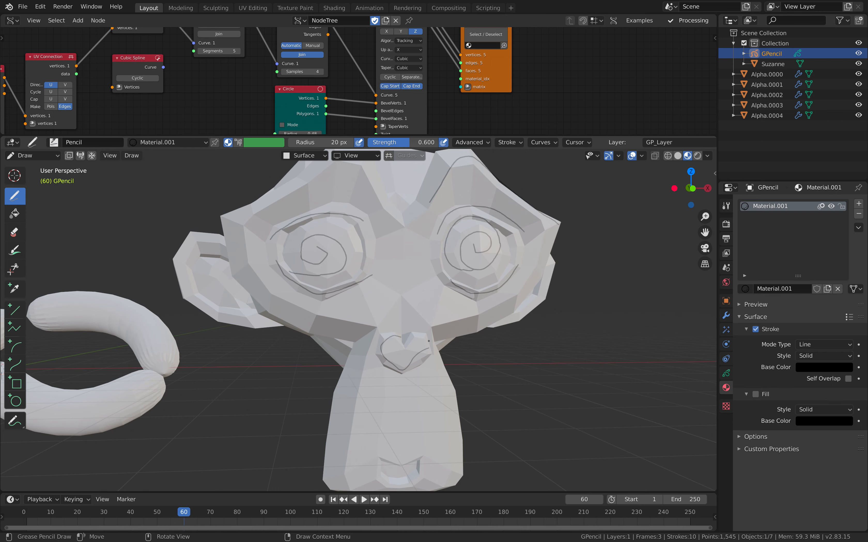
pyautogui.moveTo(410, 340); pyautogui.dragTo(408, 342)
pyautogui.keyDown('shift'); pyautogui.moveTo(422, 443); pyautogui.dragTo(415, 358, button='middle'); pyautogui.keyUp('shift')
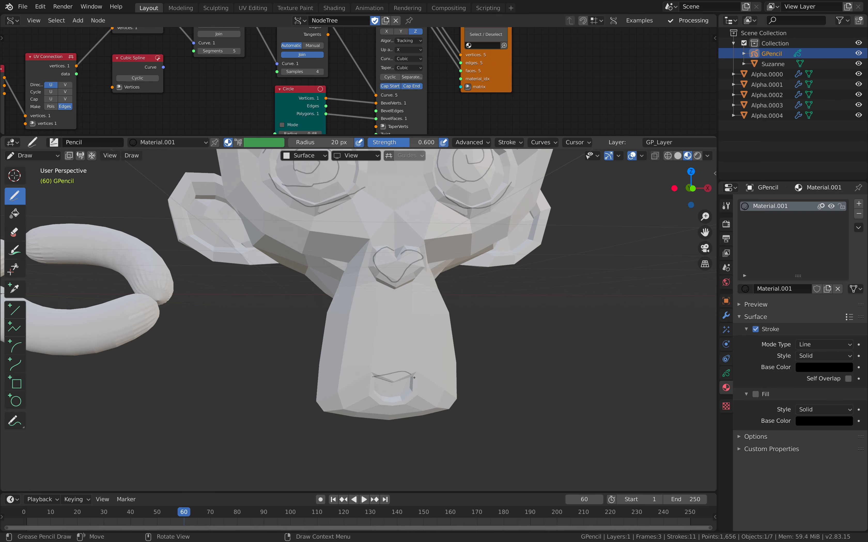
pyautogui.click(368, 383)
pyautogui.moveTo(367, 382); pyautogui.dragTo(378, 288, button='middle')
pyautogui.moveTo(344, 351); pyautogui.dragTo(365, 412)
pyautogui.moveTo(450, 399); pyautogui.dragTo(440, 259)
pyautogui.moveTo(440, 259)
pyautogui.mouseDown(button='middle')
pyautogui.moveTo(370, 306)
pyautogui.moveTo(382, 337)
pyautogui.mouseUp(button='middle')
pyautogui.moveTo(355, 334); pyautogui.dragTo(296, 252)
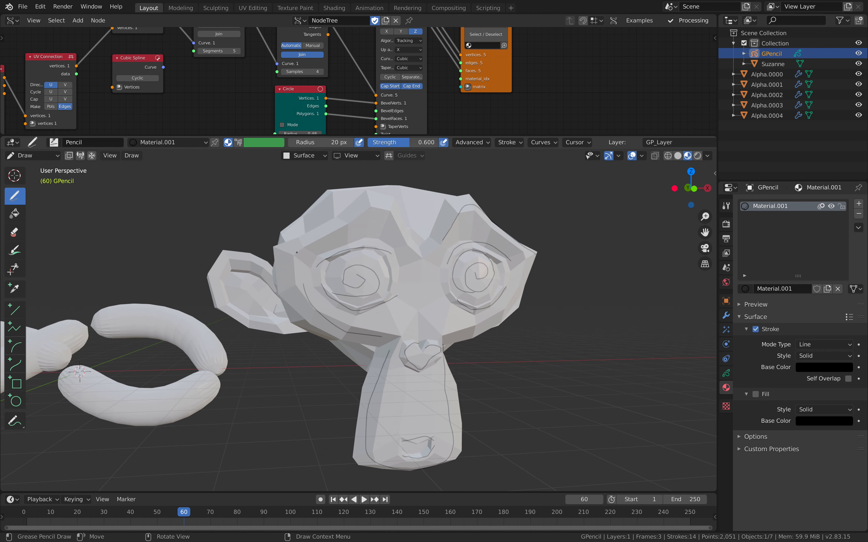
# Add surface strokes above the monkey's eye, inside its ear and along the side of its head
pyautogui.moveTo(338, 225); pyautogui.dragTo(399, 215)
pyautogui.moveTo(340, 265); pyautogui.dragTo(294, 290, button='middle')
pyautogui.moveTo(276, 293)
pyautogui.mouseDown()
pyautogui.moveTo(227, 258)
pyautogui.moveTo(281, 302)
pyautogui.mouseUp()
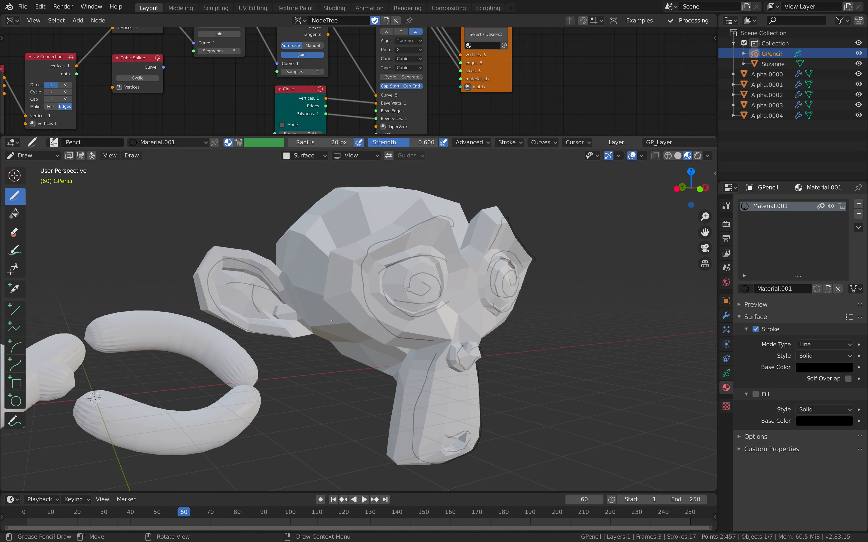
pyautogui.moveTo(328, 306); pyautogui.dragTo(390, 356)
pyautogui.scroll(-2, 358, 330)
pyautogui.moveTo(327, 295); pyautogui.dragTo(342, 312, button='middle')
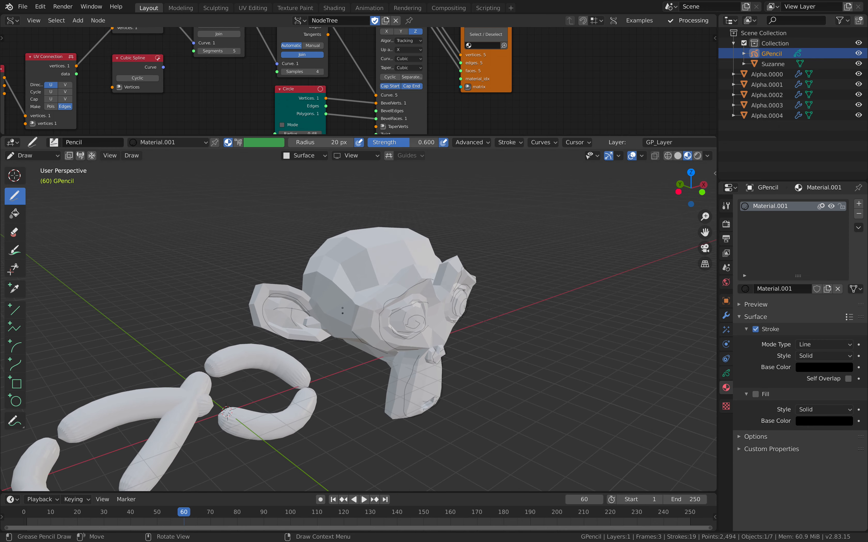
# Continue the grease pencil strokes over the top and back of the monkey's head and its other ear
pyautogui.moveTo(380, 239); pyautogui.dragTo(325, 267)
pyautogui.moveTo(441, 258)
pyautogui.mouseDown(button='middle')
pyautogui.moveTo(330, 262)
pyautogui.moveTo(341, 260)
pyautogui.mouseUp(button='middle')
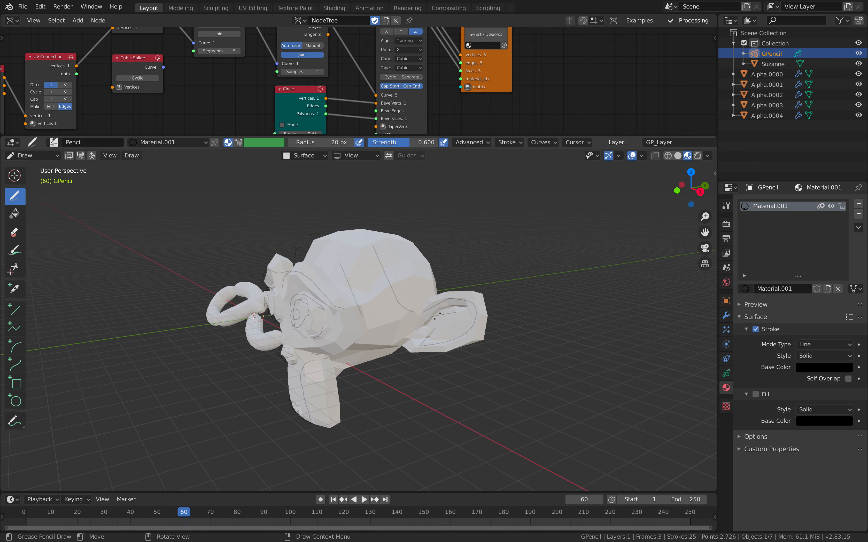
pyautogui.moveTo(388, 333)
pyautogui.mouseDown(button='middle')
pyautogui.moveTo(312, 314)
pyautogui.moveTo(271, 287)
pyautogui.mouseUp(button='middle')
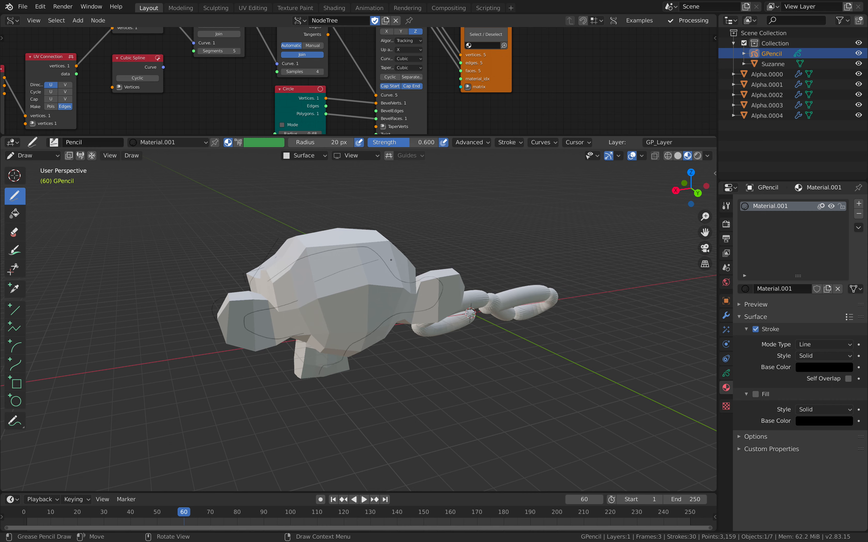
pyautogui.moveTo(395, 315); pyautogui.dragTo(210, 207, button='middle')
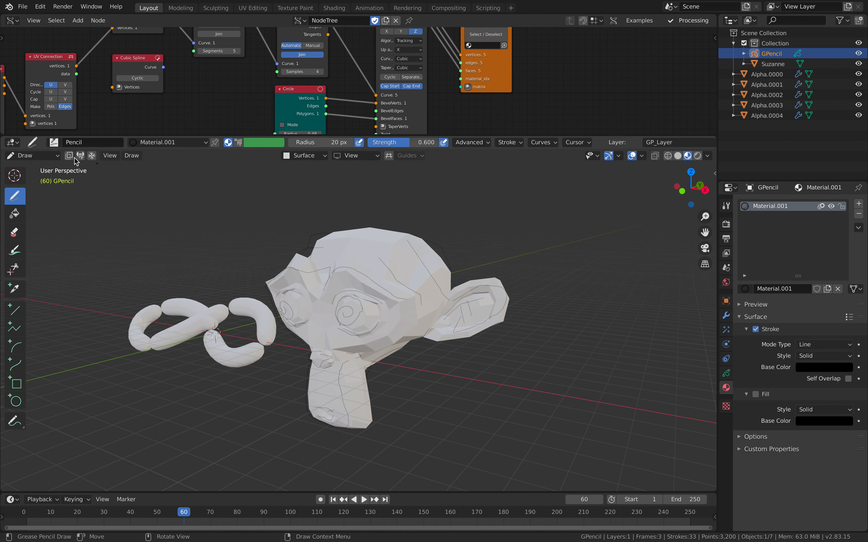
# Return the GPencil object to Object Mode and advance to frame 61 to update the node output
pyautogui.click(33, 155)
pyautogui.click(34, 167)
pyautogui.moveTo(222, 234); pyautogui.dragTo(241, 228, button='middle')
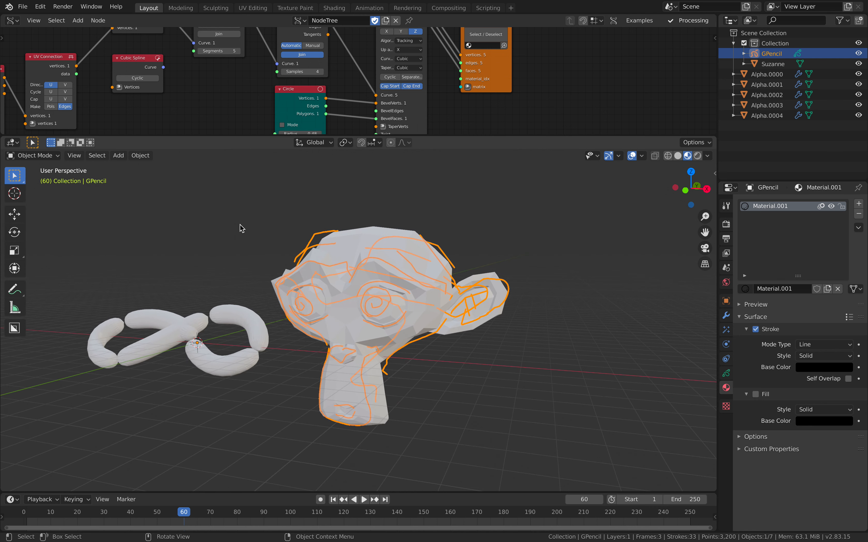
pyautogui.press('Right')
pyautogui.moveTo(397, 252); pyautogui.dragTo(433, 246, button='middle')
# Set the Circle node's vertex count to 12
pyautogui.moveTo(450, 123); pyautogui.dragTo(454, 89, button='middle')
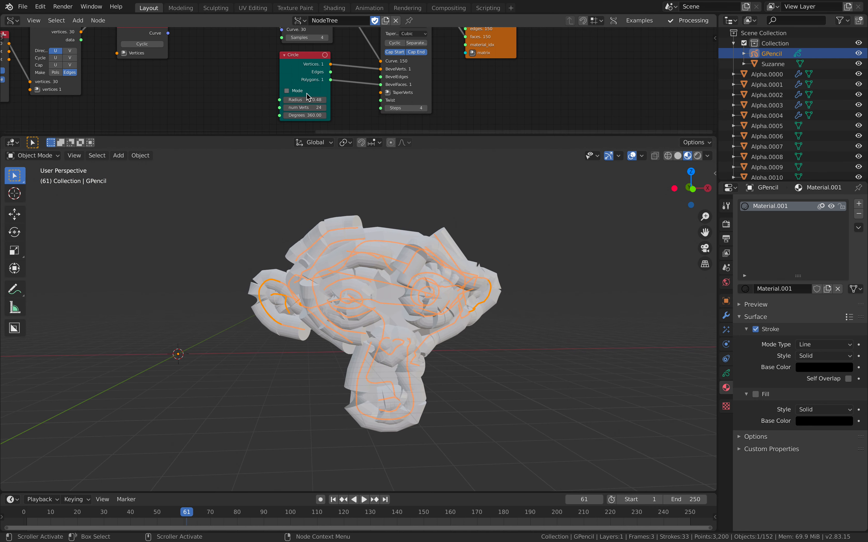
pyautogui.click(309, 107)
pyautogui.write('12')
pyautogui.press('Return')
# Set the Circle node's radius to 0.2 and its vertex count to 4
pyautogui.click(316, 98)
pyautogui.write('.2')
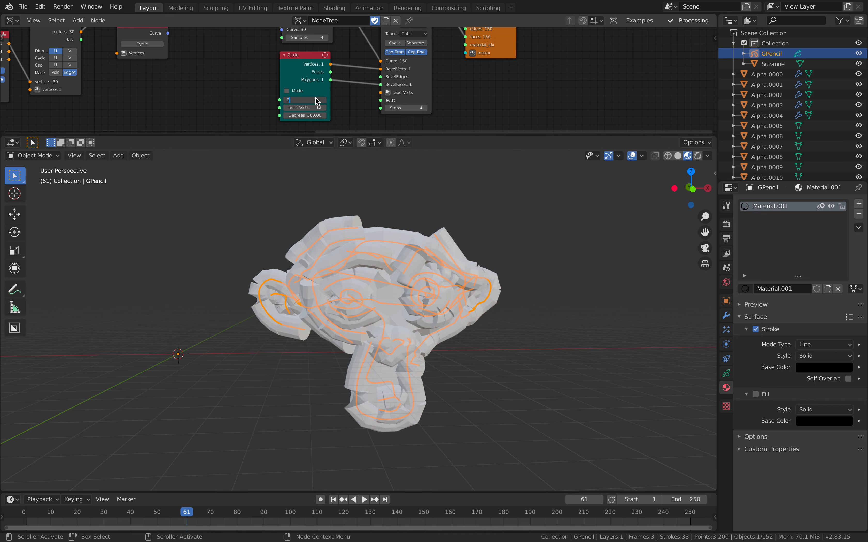
pyautogui.press('Return')
pyautogui.click(314, 108)
pyautogui.write('4')
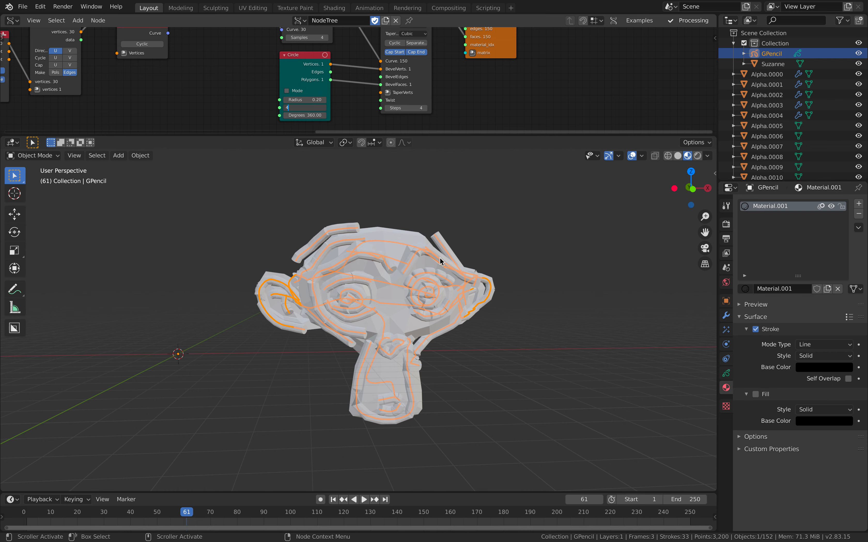
pyautogui.press('Return')
# Switch the viewport to Solid shading with a random color for each object
pyautogui.click(708, 161)
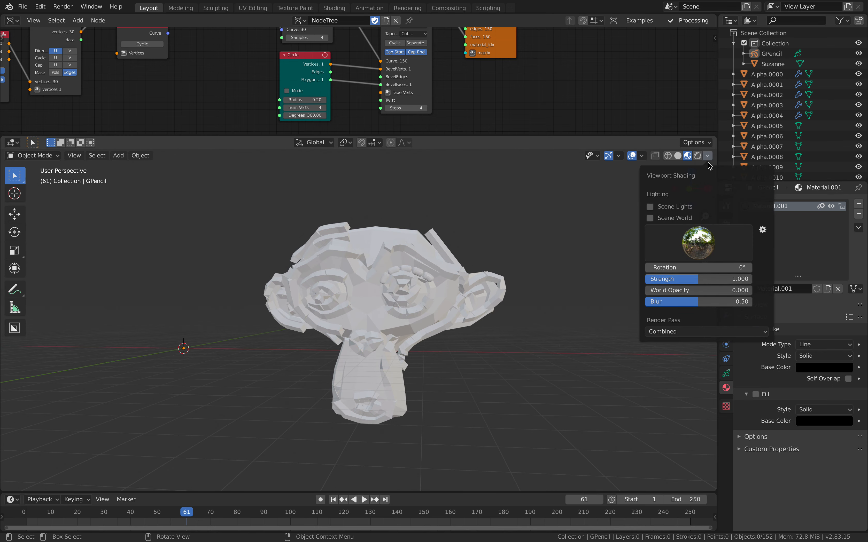
pyautogui.click(680, 157)
pyautogui.click(709, 156)
pyautogui.moveTo(511, 251); pyautogui.dragTo(511, 255, button='middle')
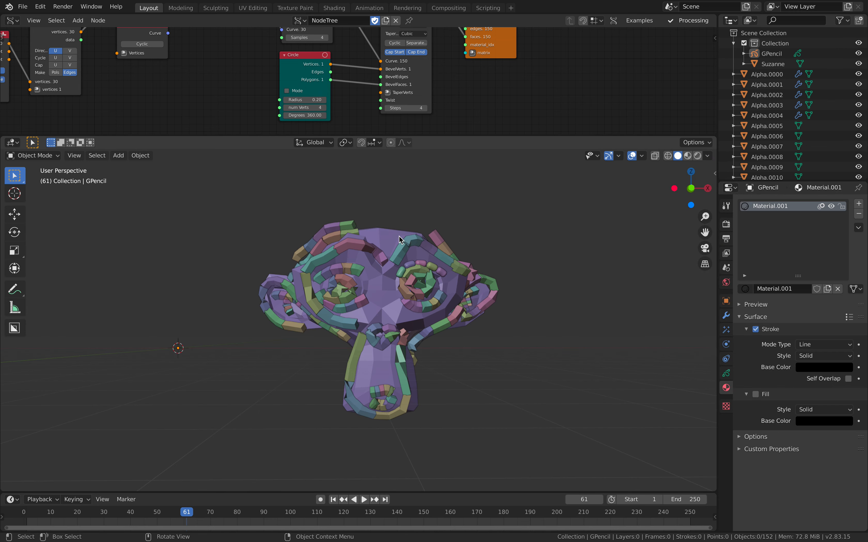
# Move the Suzanne mesh along the negative X axis, clear of the beveled strokes
pyautogui.click(482, 266)
pyautogui.press('g')
pyautogui.press('x')
pyautogui.click(209, 253)
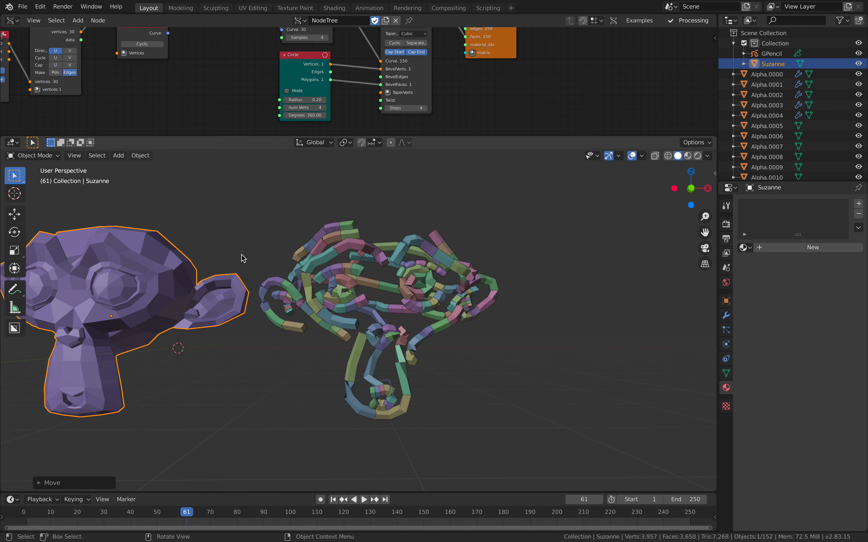
# Add the beveled stroke segments to the Suzanne selection and apply level 2 subdivision surfaces to all of them
pyautogui.scroll(2, 419, 273)
pyautogui.moveTo(419, 273); pyautogui.dragTo(399, 268, button='middle')
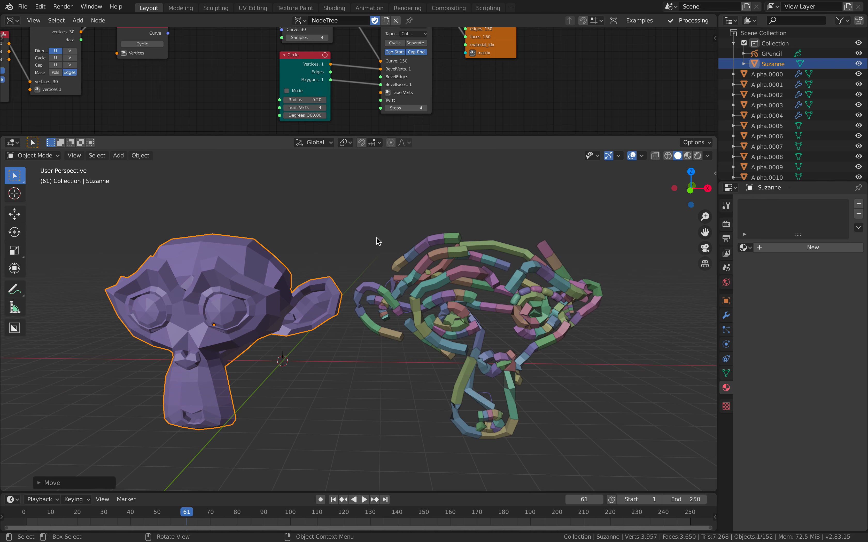
pyautogui.press('b')
pyautogui.moveTo(361, 224); pyautogui.dragTo(625, 440)
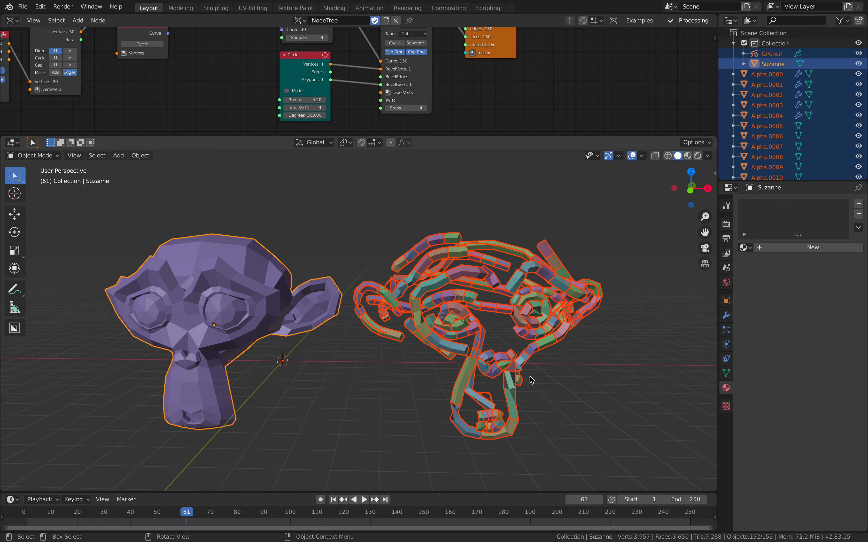
pyautogui.moveTo(538, 384); pyautogui.dragTo(480, 368, button='middle')
pyautogui.press('ctrl')
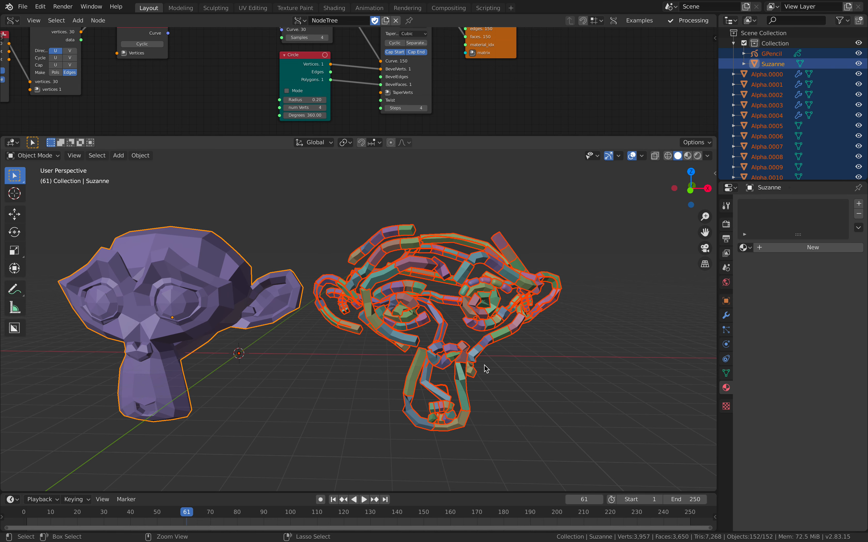
pyautogui.hotkey('ctrl', '2')
pyautogui.click(476, 394)
# Move the GPencil object along the negative X axis to the far side of Suzanne and deselect everything
pyautogui.moveTo(458, 385); pyautogui.dragTo(484, 381, button='middle')
pyautogui.click(767, 54)
pyautogui.scroll(-2, 498, 317)
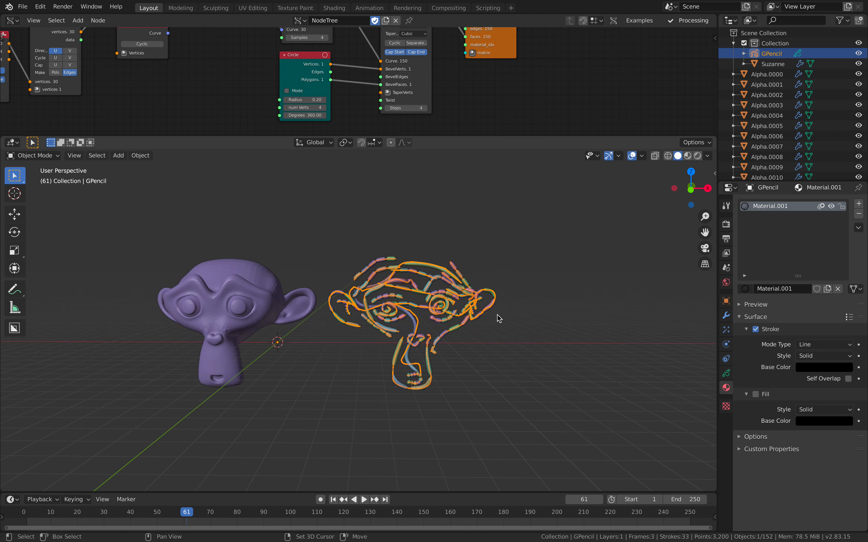
pyautogui.keyDown('shift'); pyautogui.moveTo(498, 317); pyautogui.dragTo(625, 322, button='middle'); pyautogui.keyUp('shift')
pyautogui.press('g')
pyautogui.press('x')
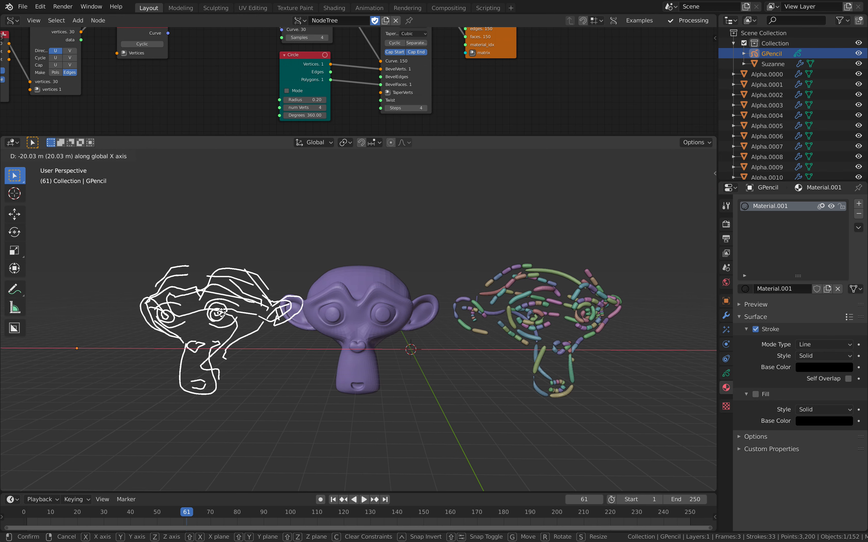
pyautogui.click(155, 315)
pyautogui.hotkey('alt', 'a')
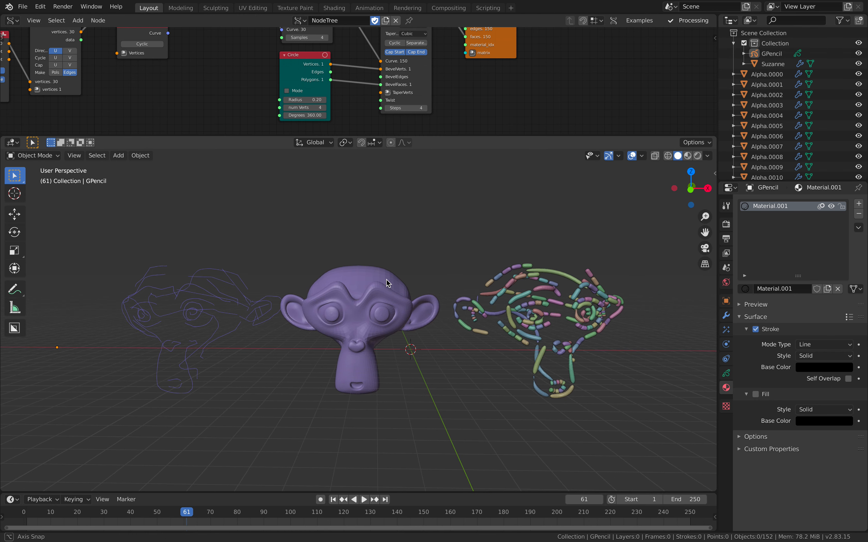
pyautogui.moveTo(389, 285); pyautogui.dragTo(449, 273, button='middle')
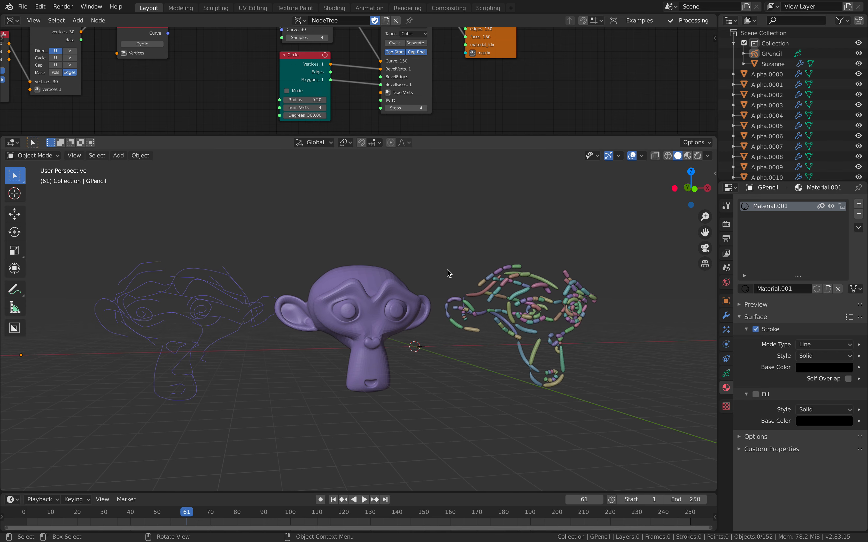